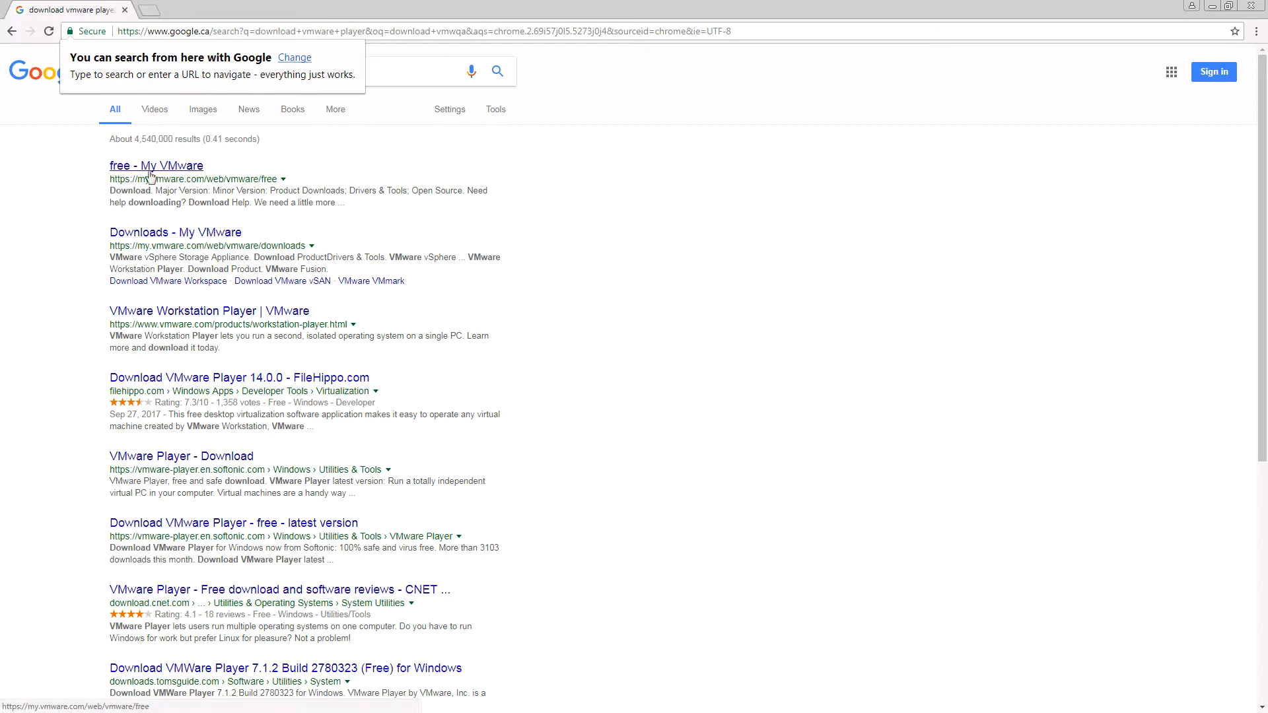
- Open the My VMware downloads page and go to the VMware Workstation Player download product page
click(166, 169)
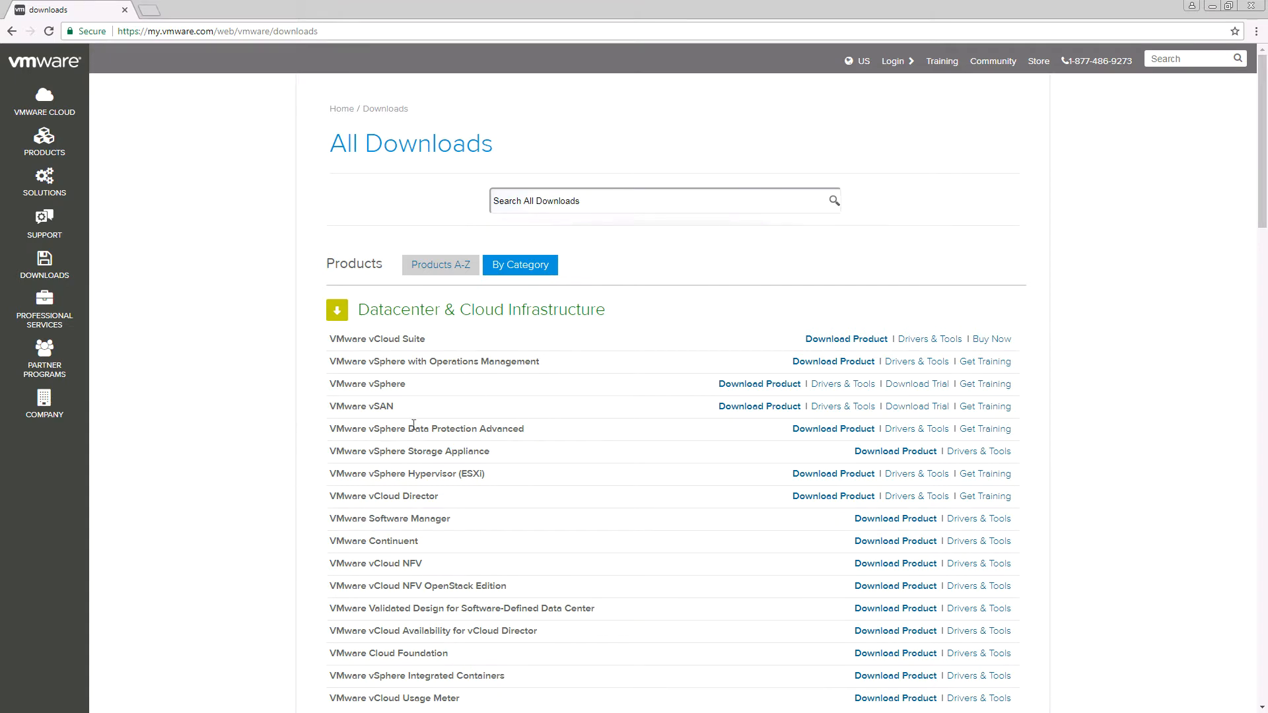
scroll(416, 441, down, 4)
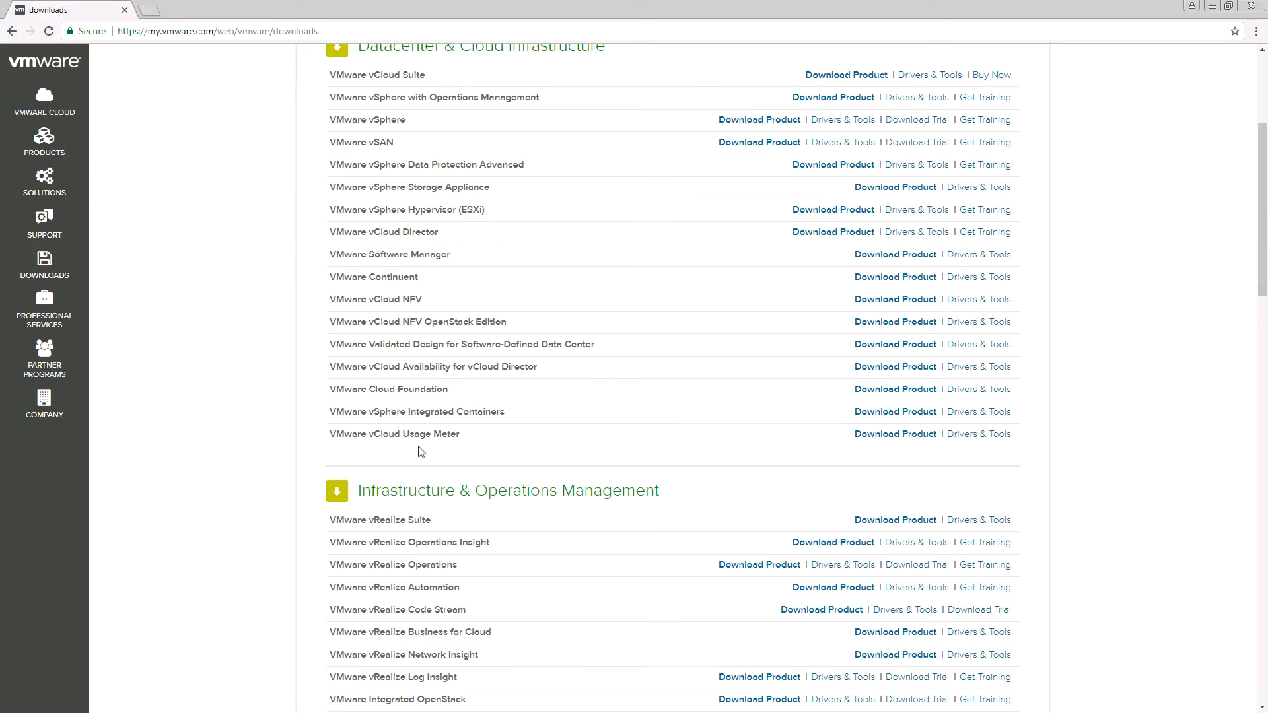
scroll(421, 451, down, 6)
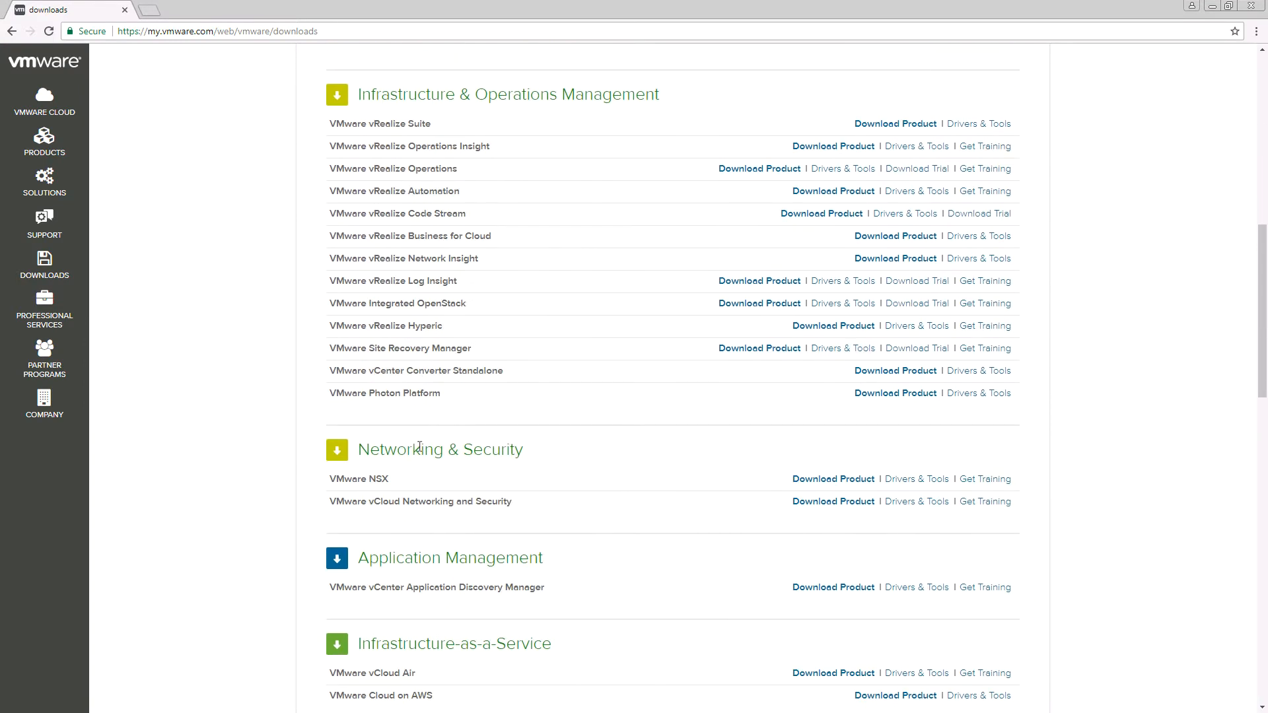
scroll(419, 447, down, 12)
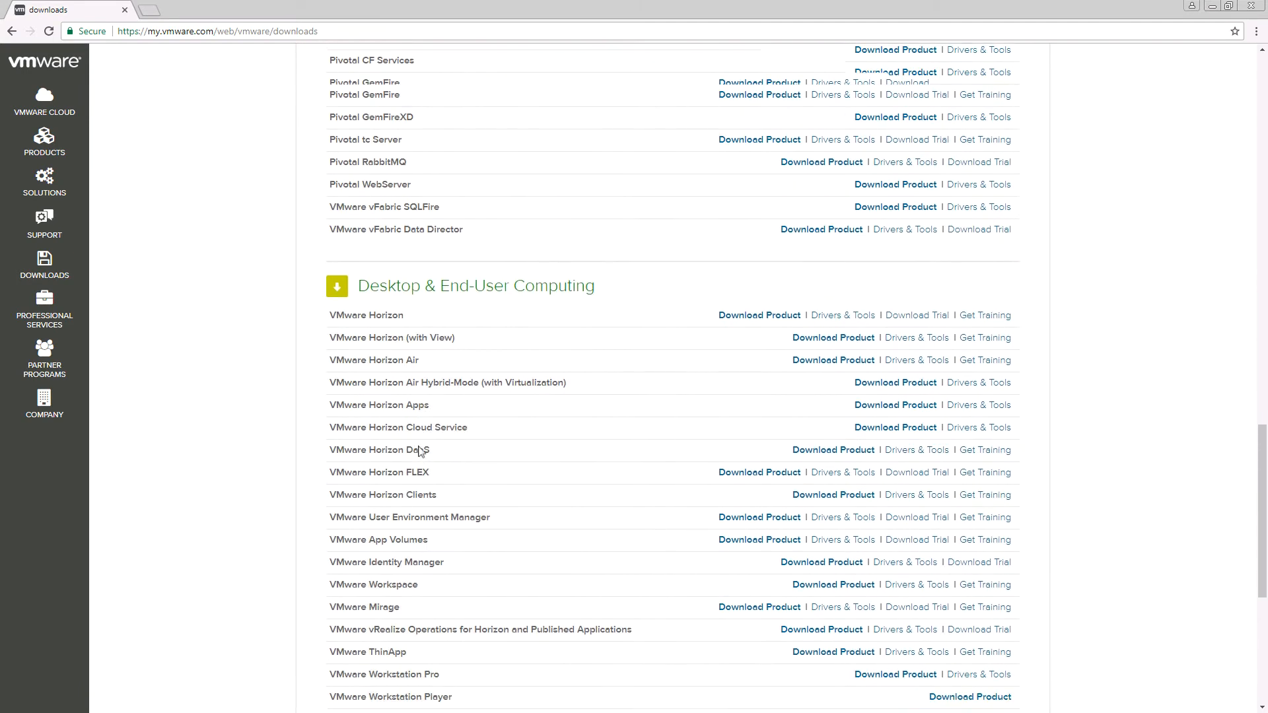
scroll(420, 451, down, 5)
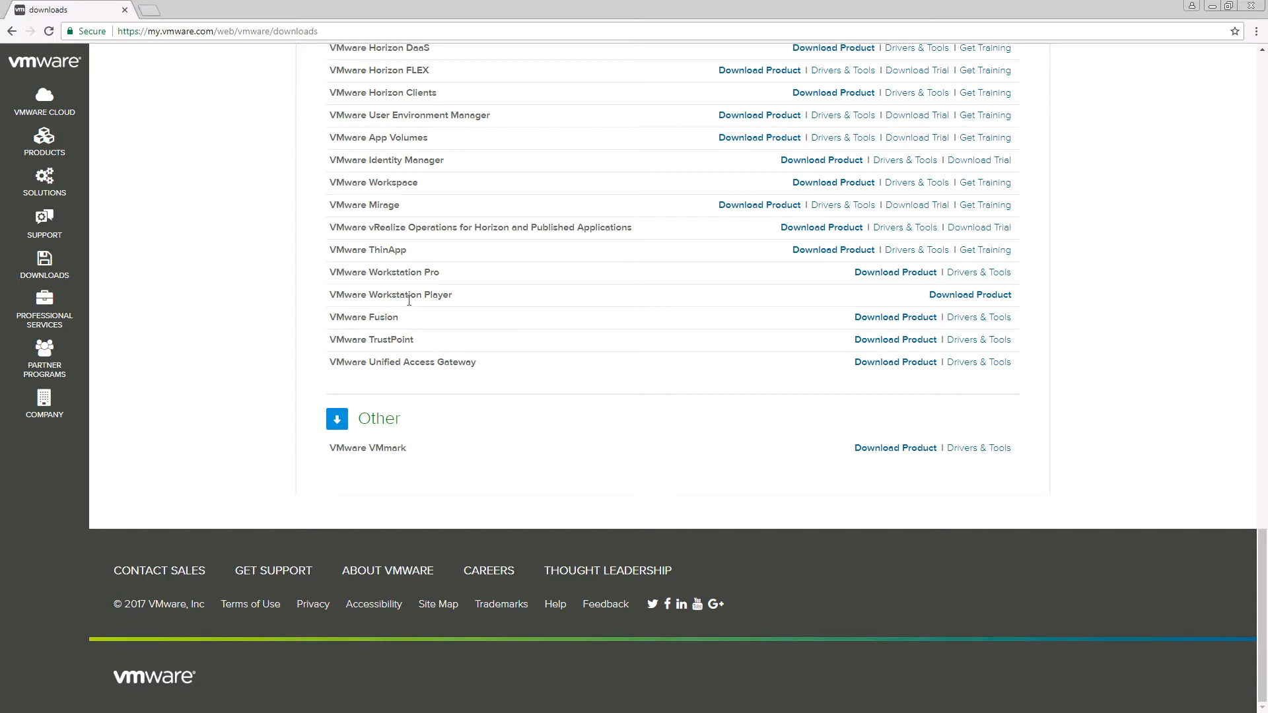
click(970, 296)
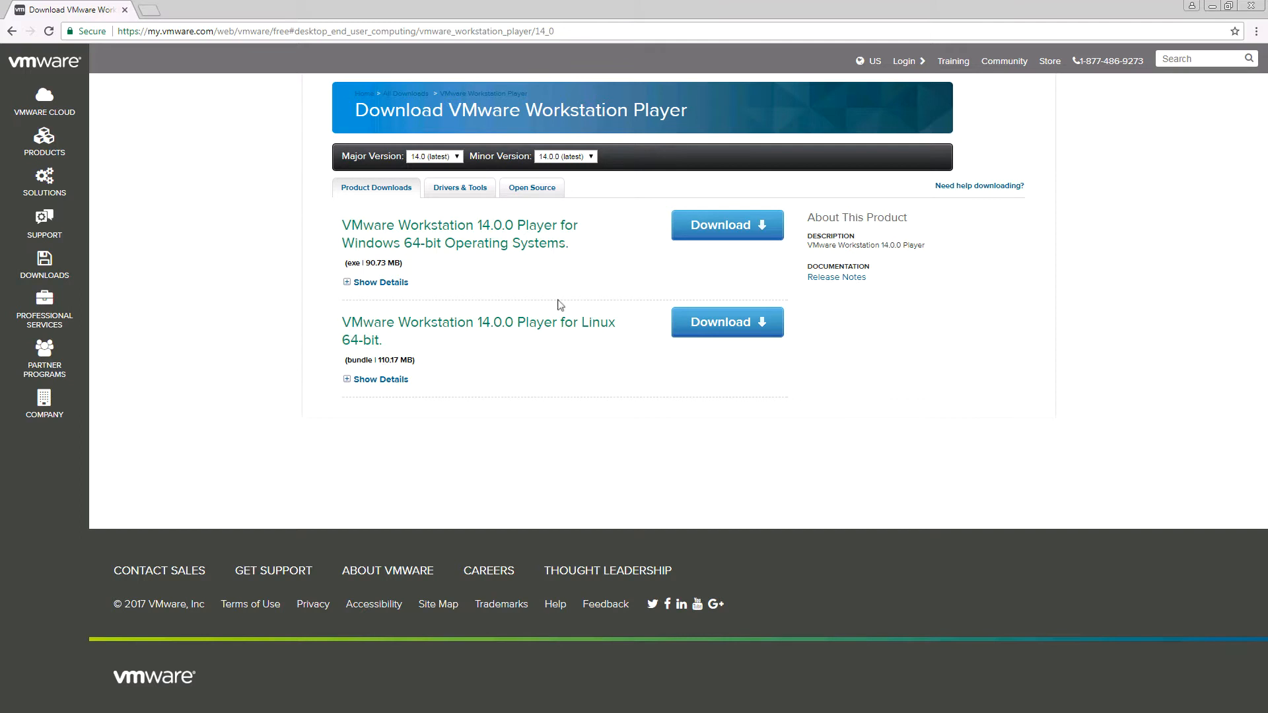
- Download the VMware Workstation 14.0.0 Player installer for Windows 64-bit and run the downloaded file
click(731, 228)
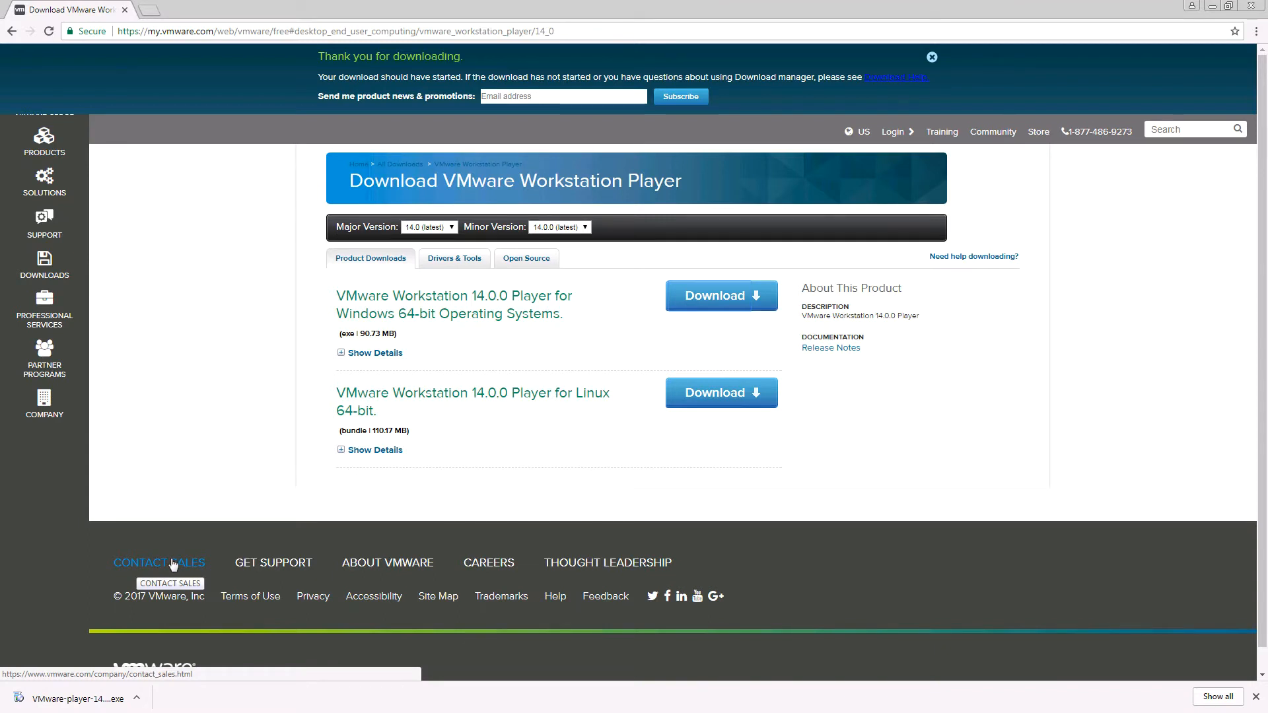
mouse_move(218, 706)
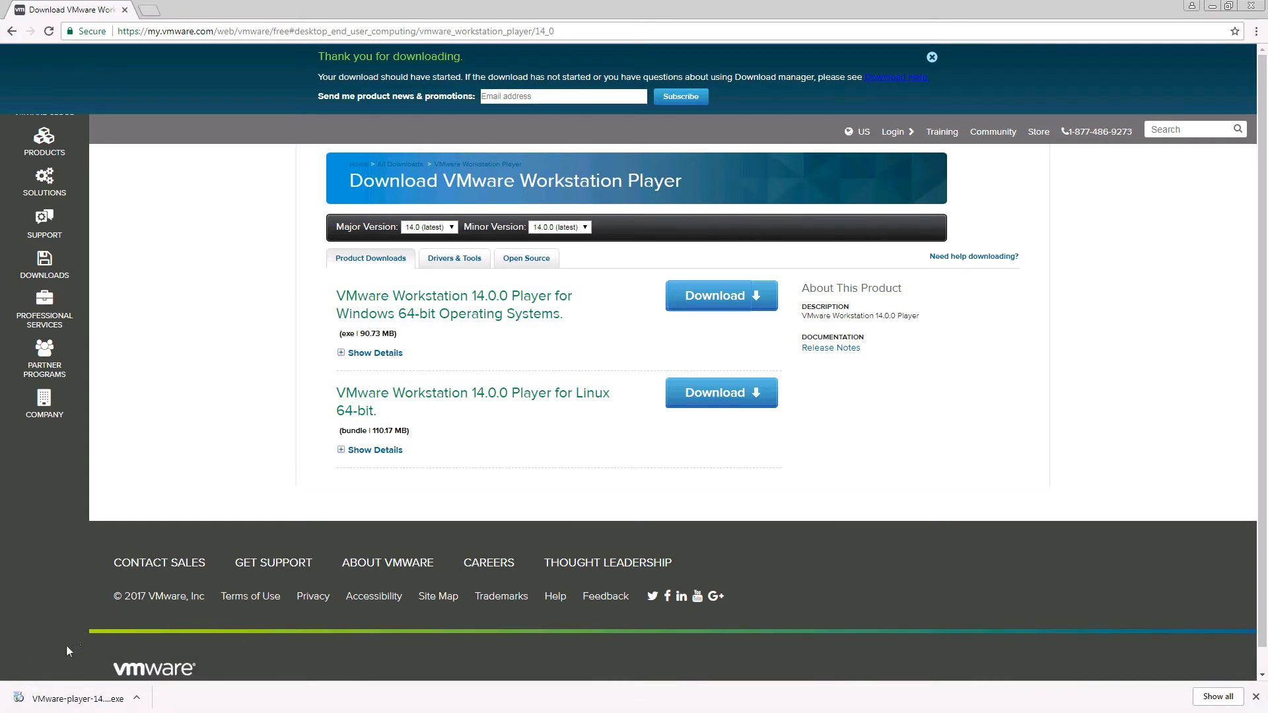
click(56, 703)
double_click(104, 13)
double_click(114, 21)
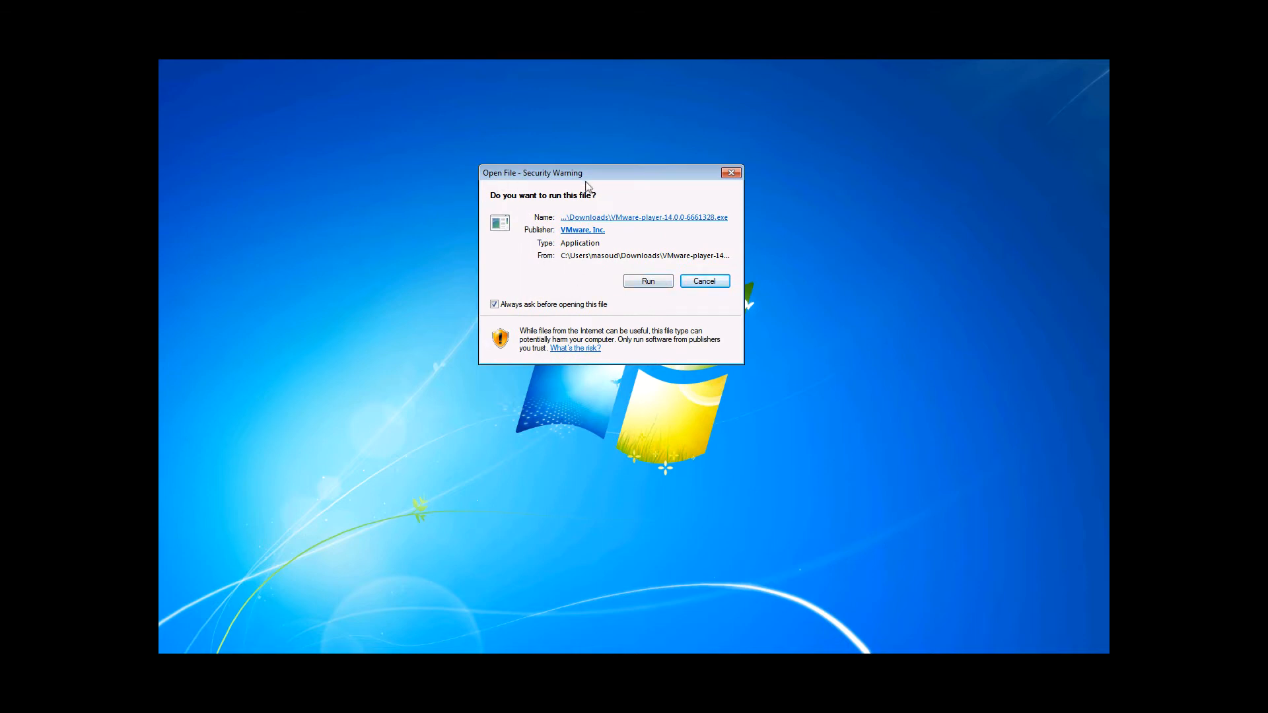
click(654, 286)
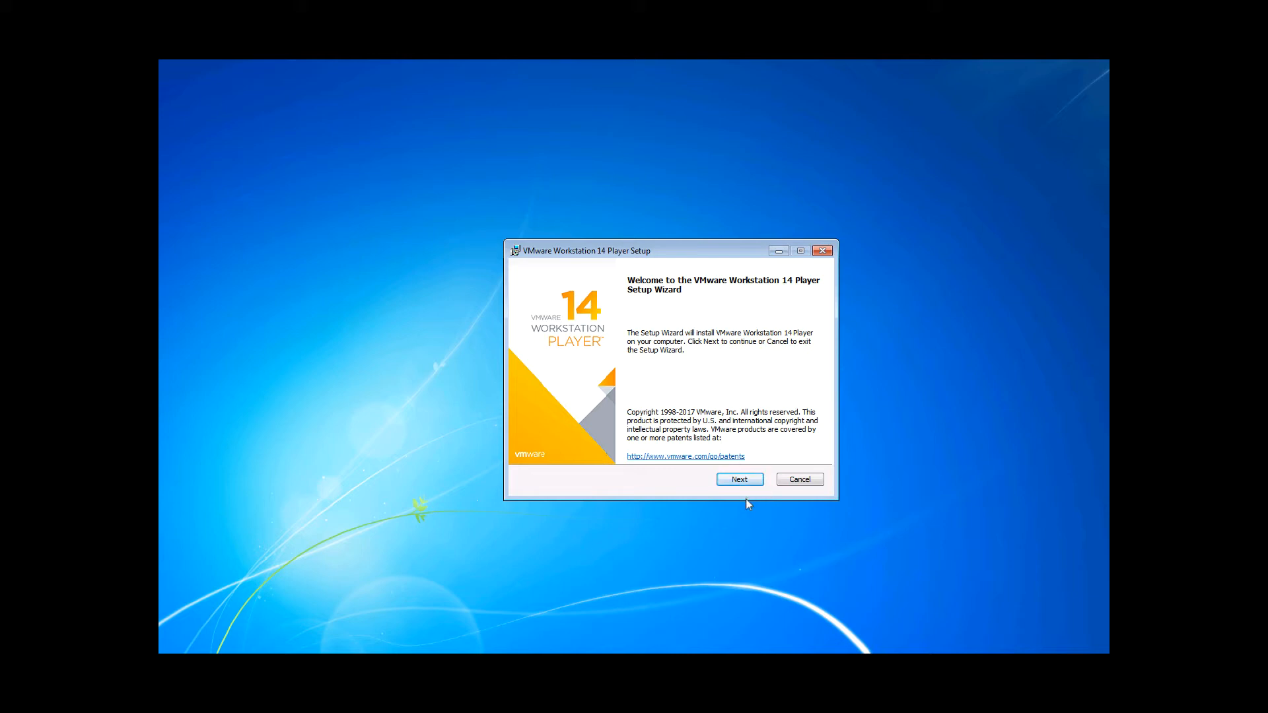
- Start the setup wizard and accept the terms of the End-User License Agreement
click(758, 484)
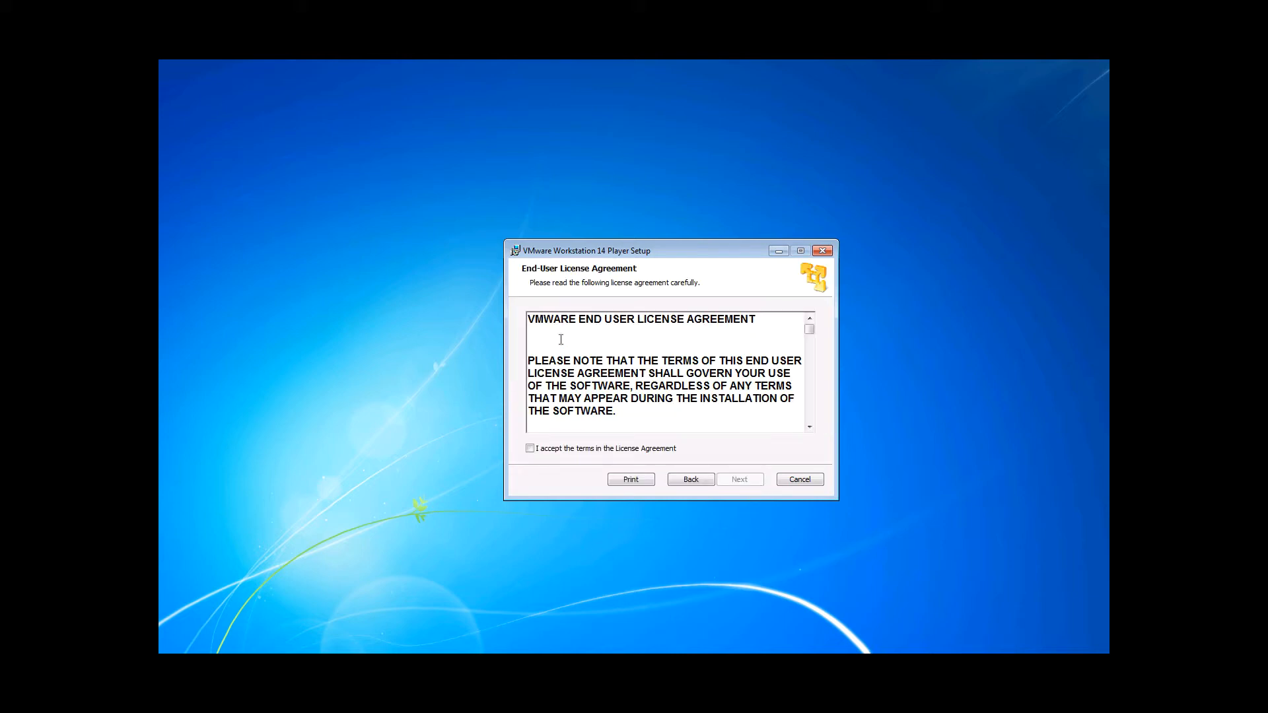
click(531, 449)
click(741, 485)
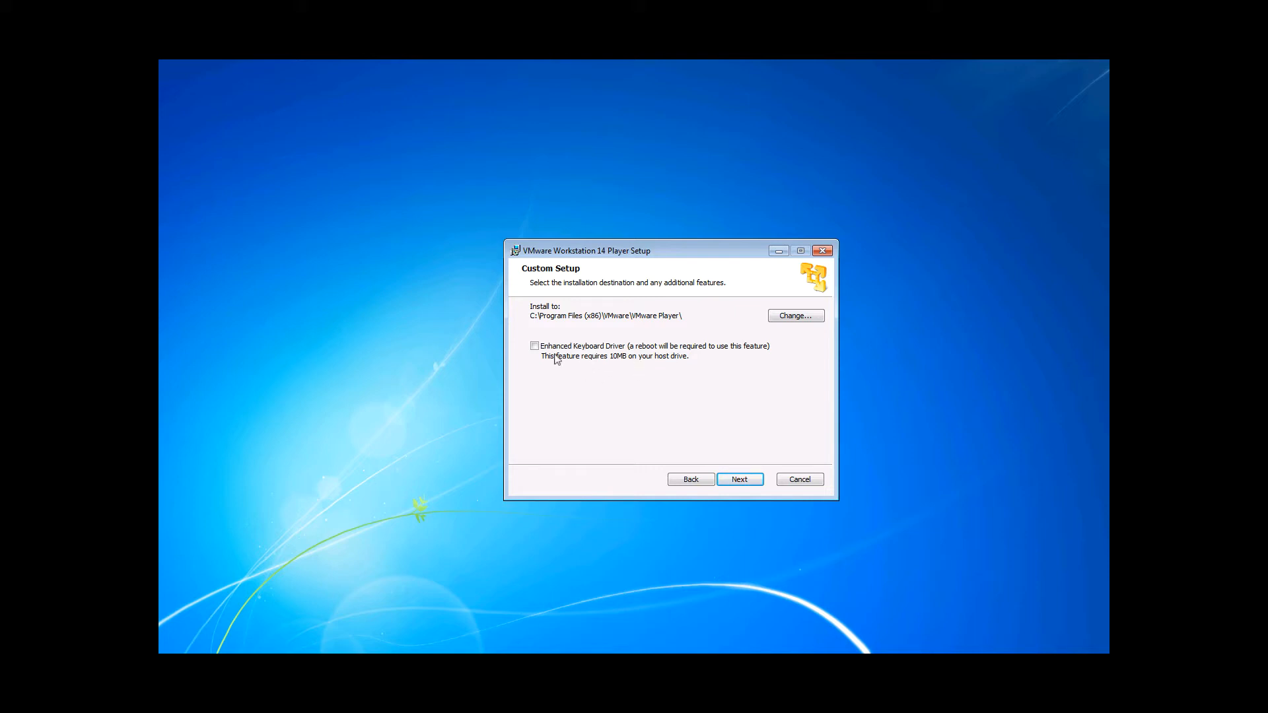
- Enable the Enhanced Keyboard Driver, keep the default experience settings and shortcuts, and begin the installation
click(535, 347)
click(740, 481)
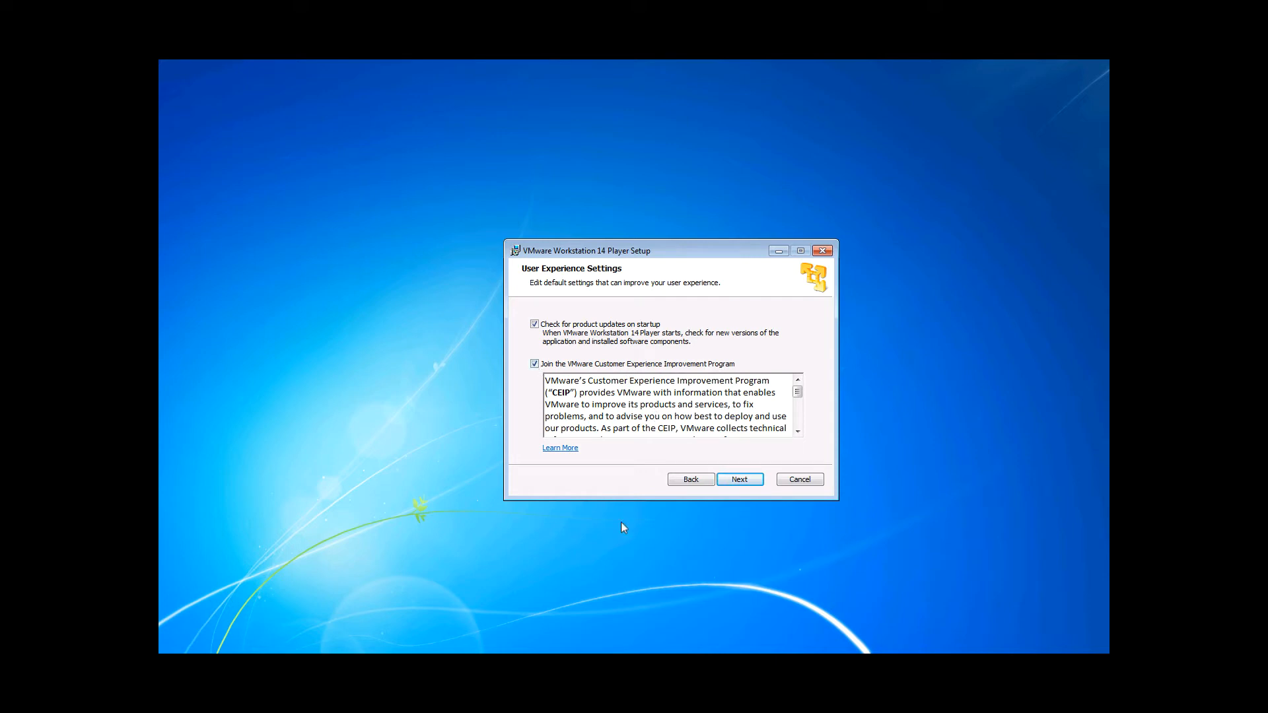
click(752, 489)
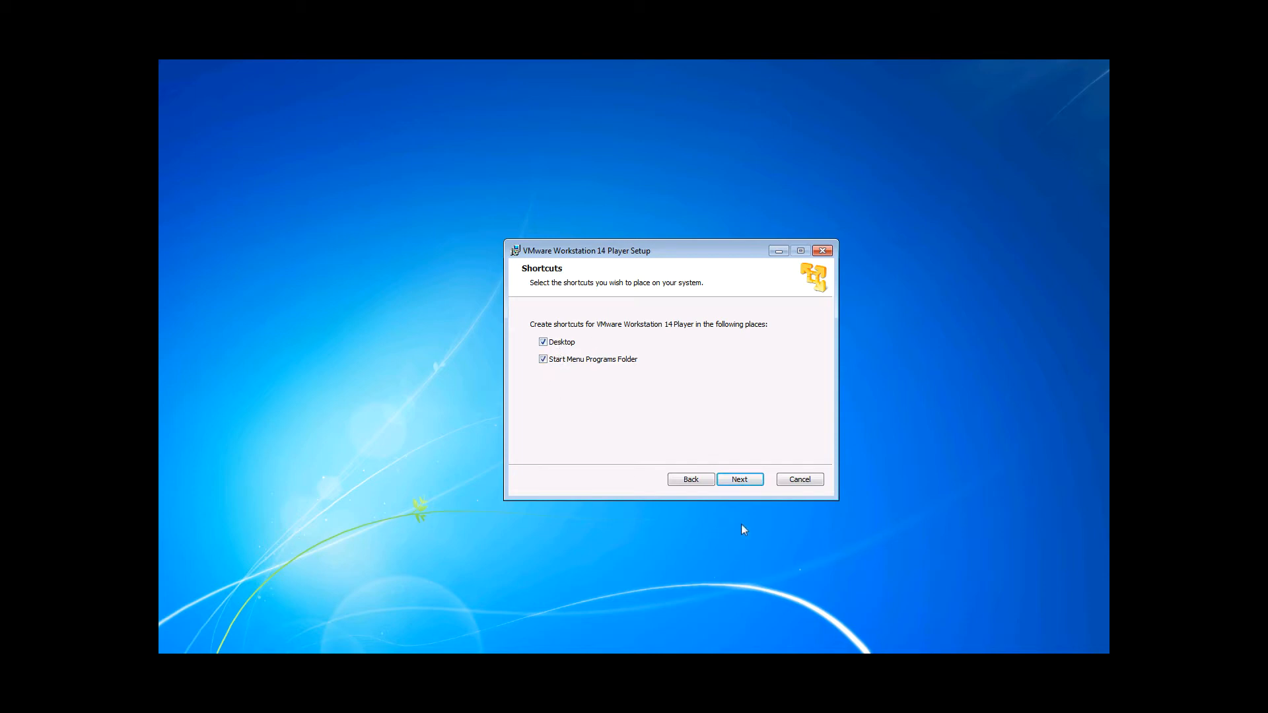
click(749, 486)
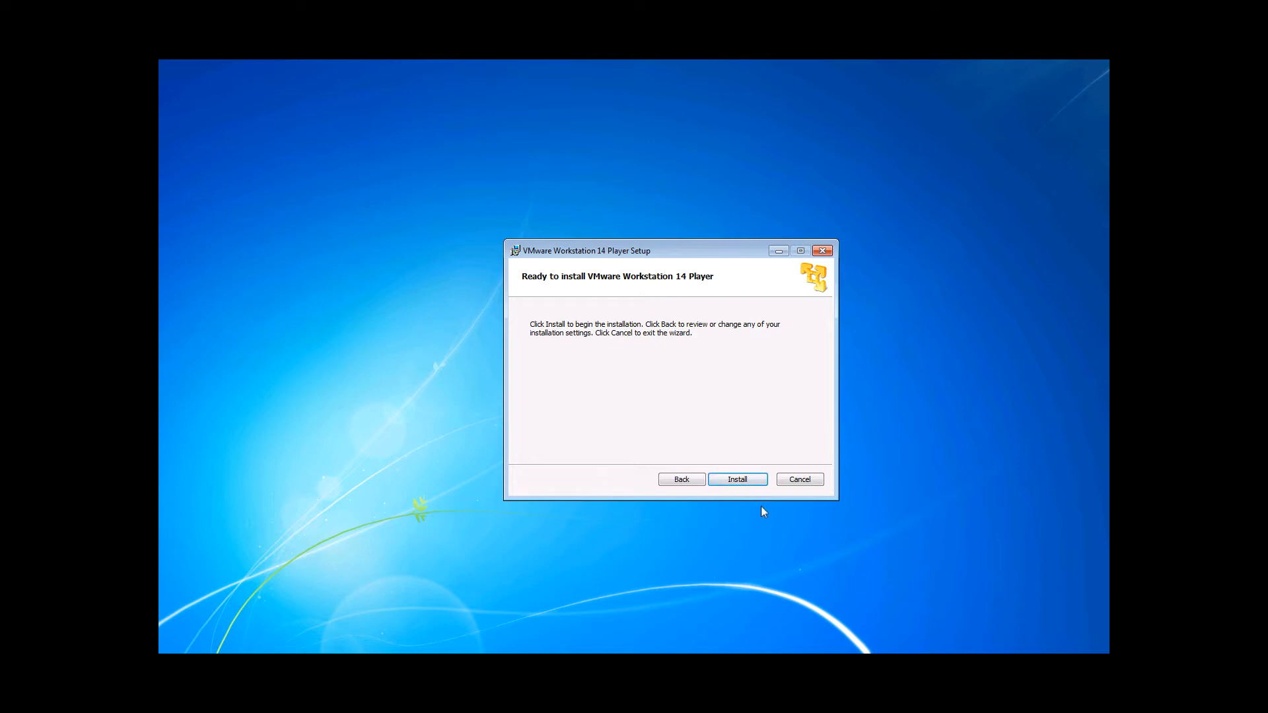
click(749, 484)
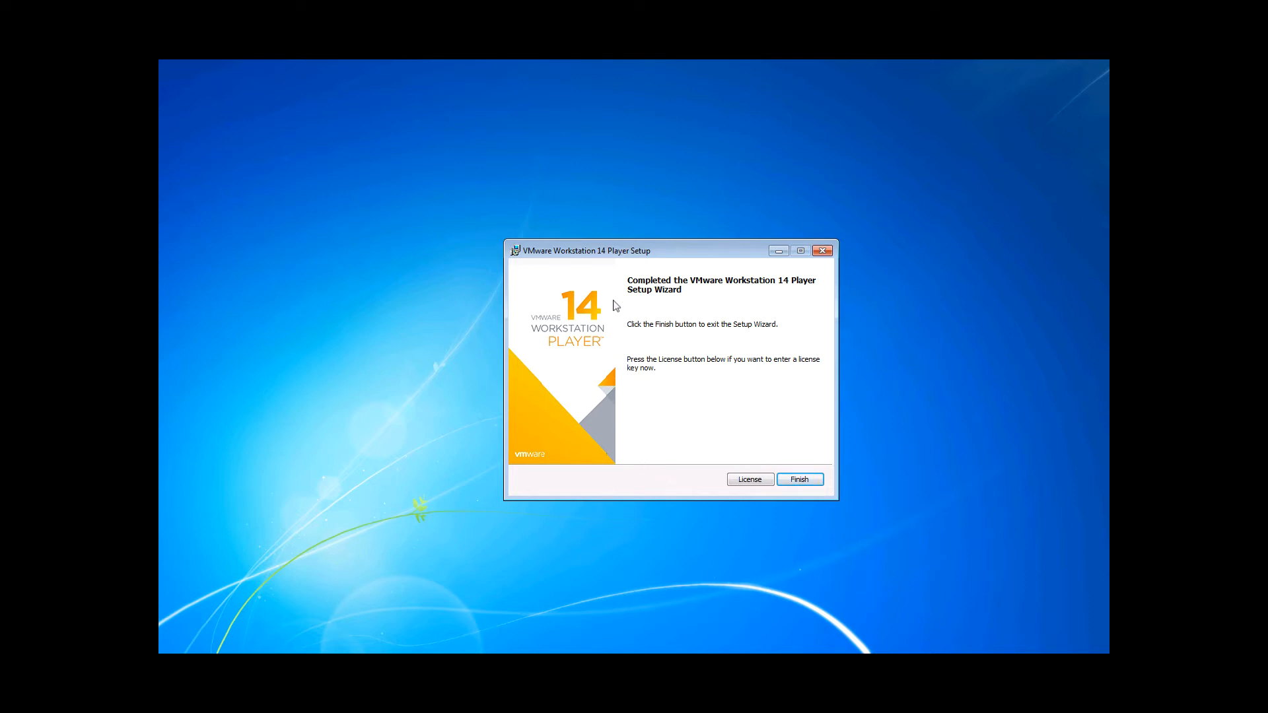
- Skip the license key entry, finish the setup wizard and agree to restart the system
click(753, 482)
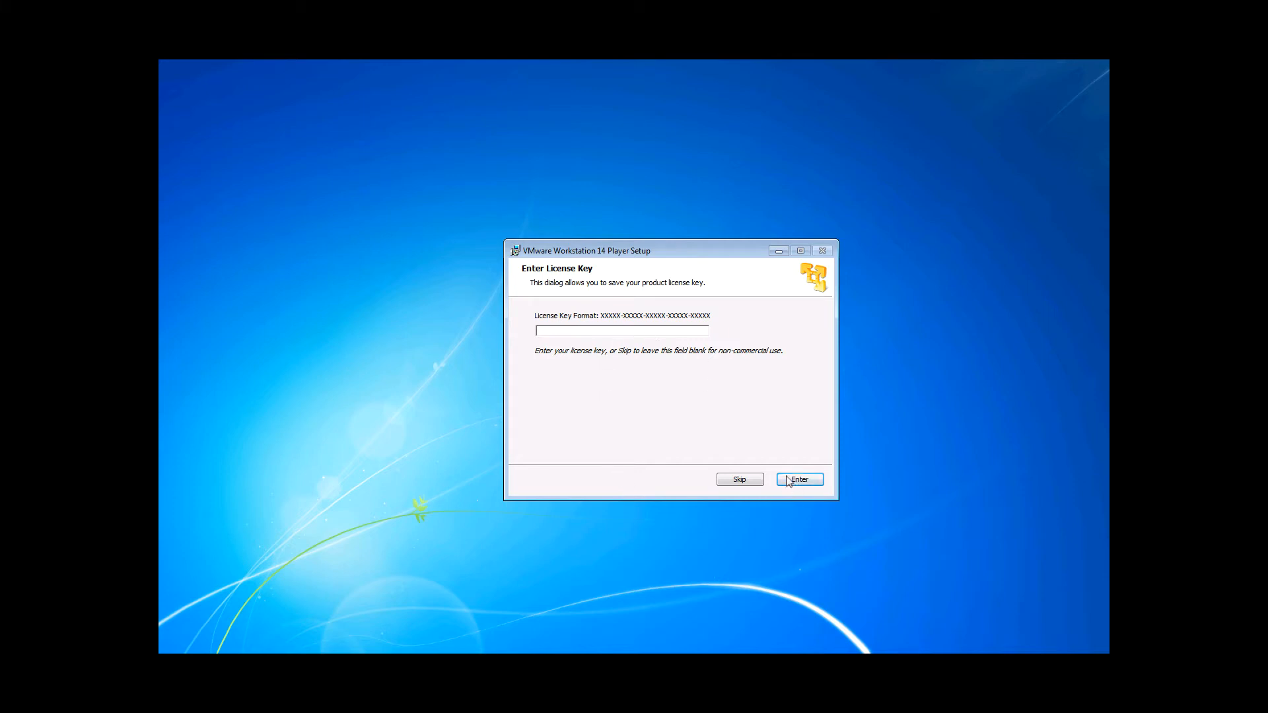
click(739, 483)
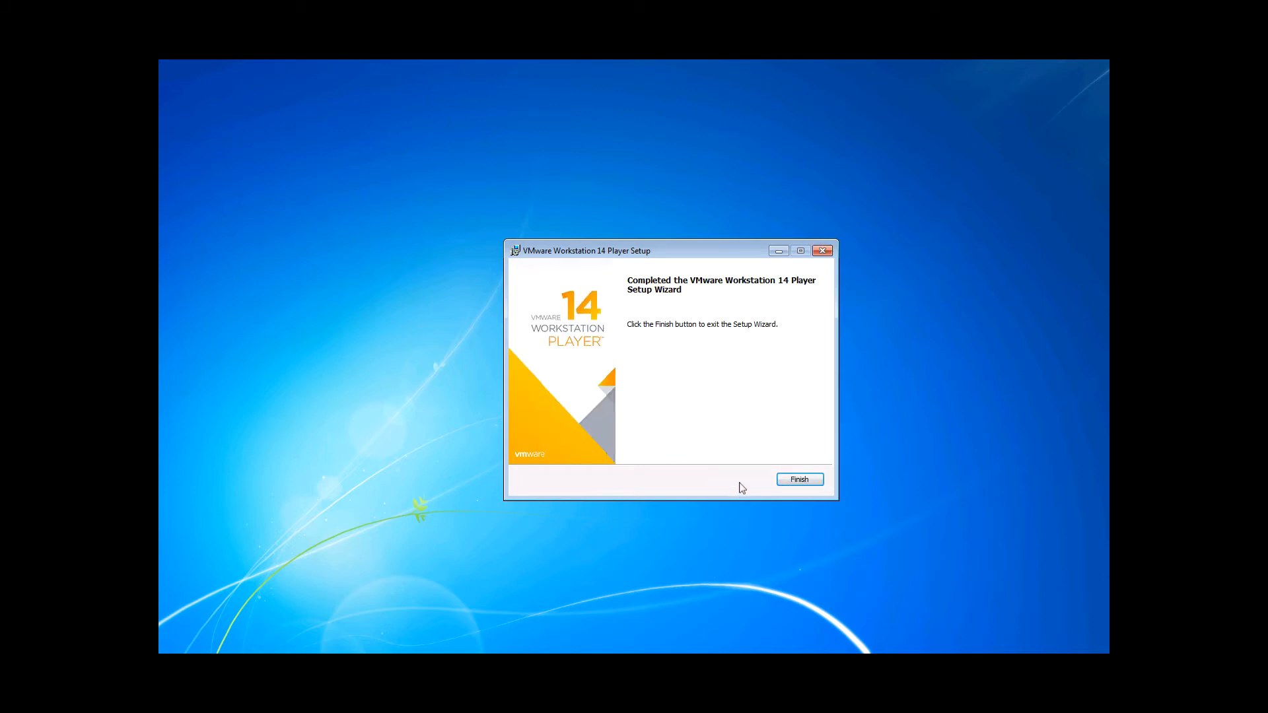
click(793, 484)
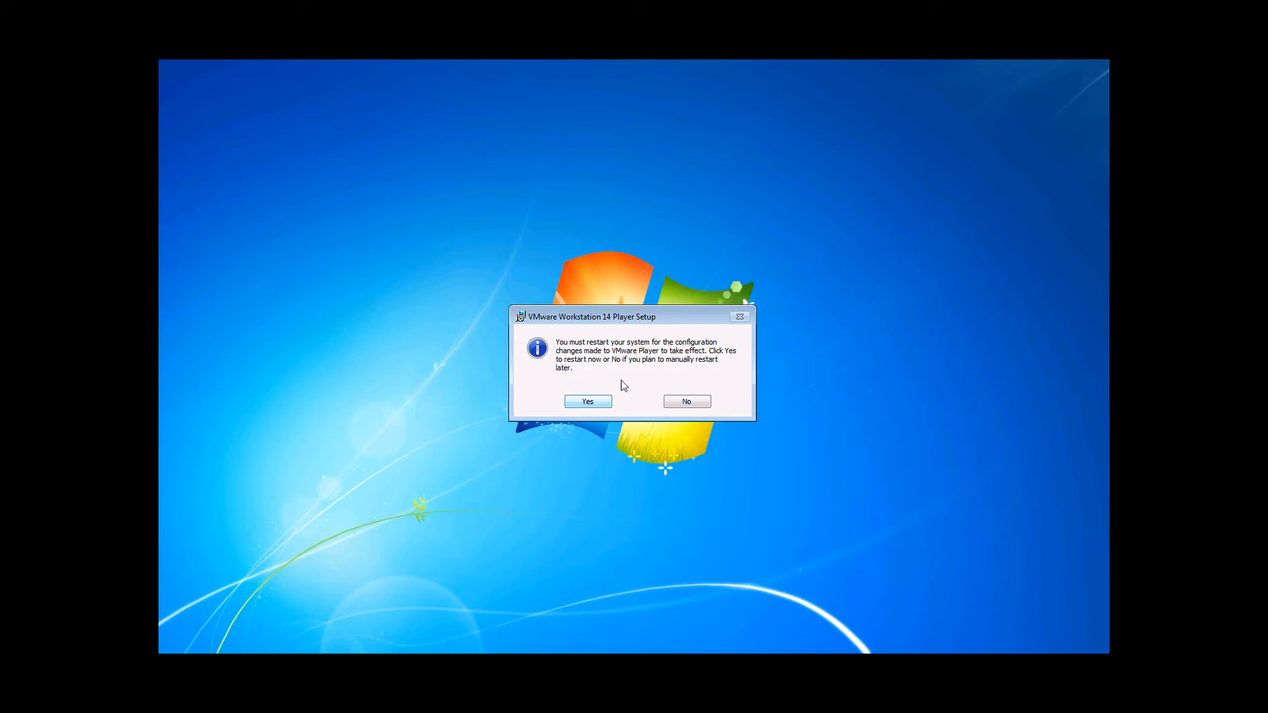
click(588, 402)
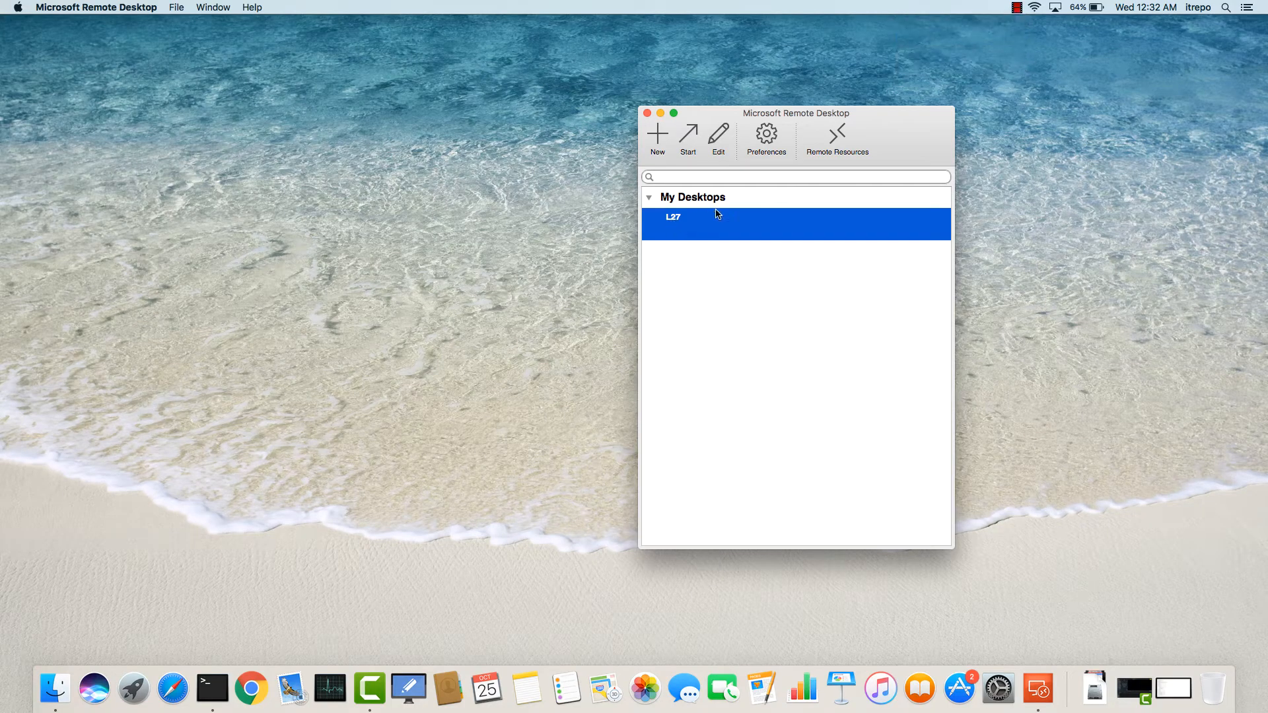
- Reconnect to the L27 remote desktop, accepting its unverified certificate
double_click(681, 230)
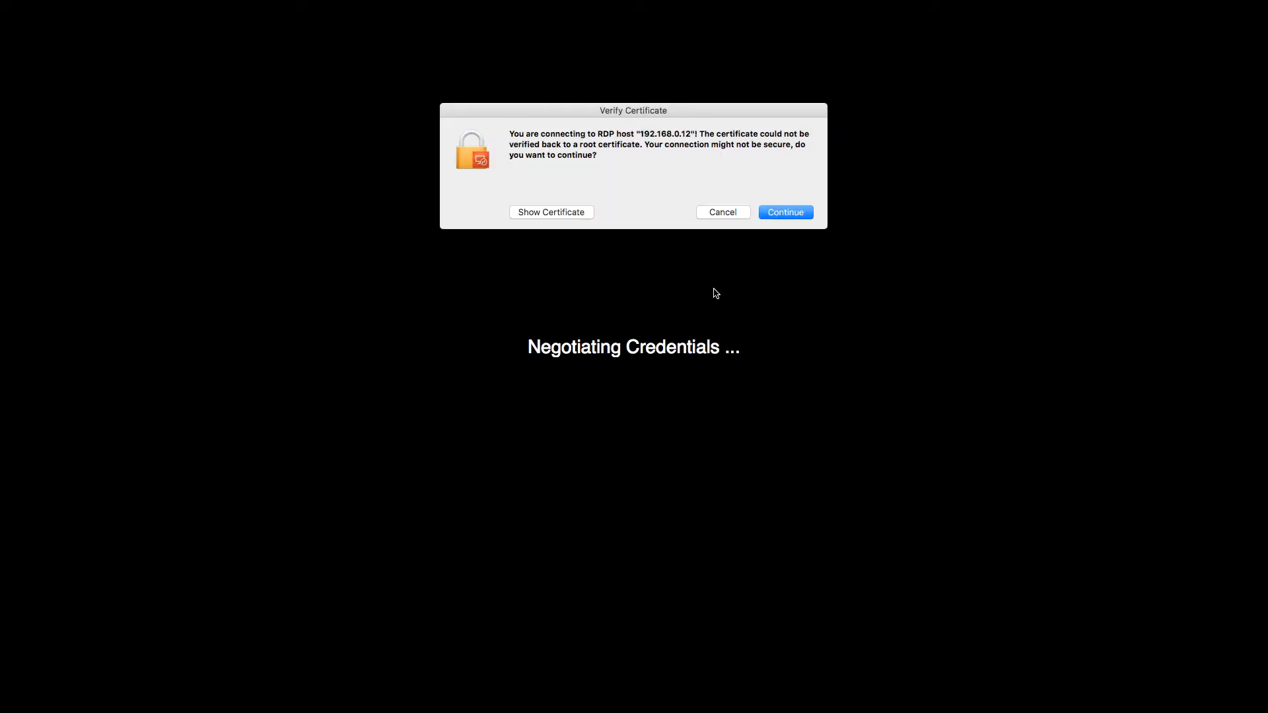
click(777, 216)
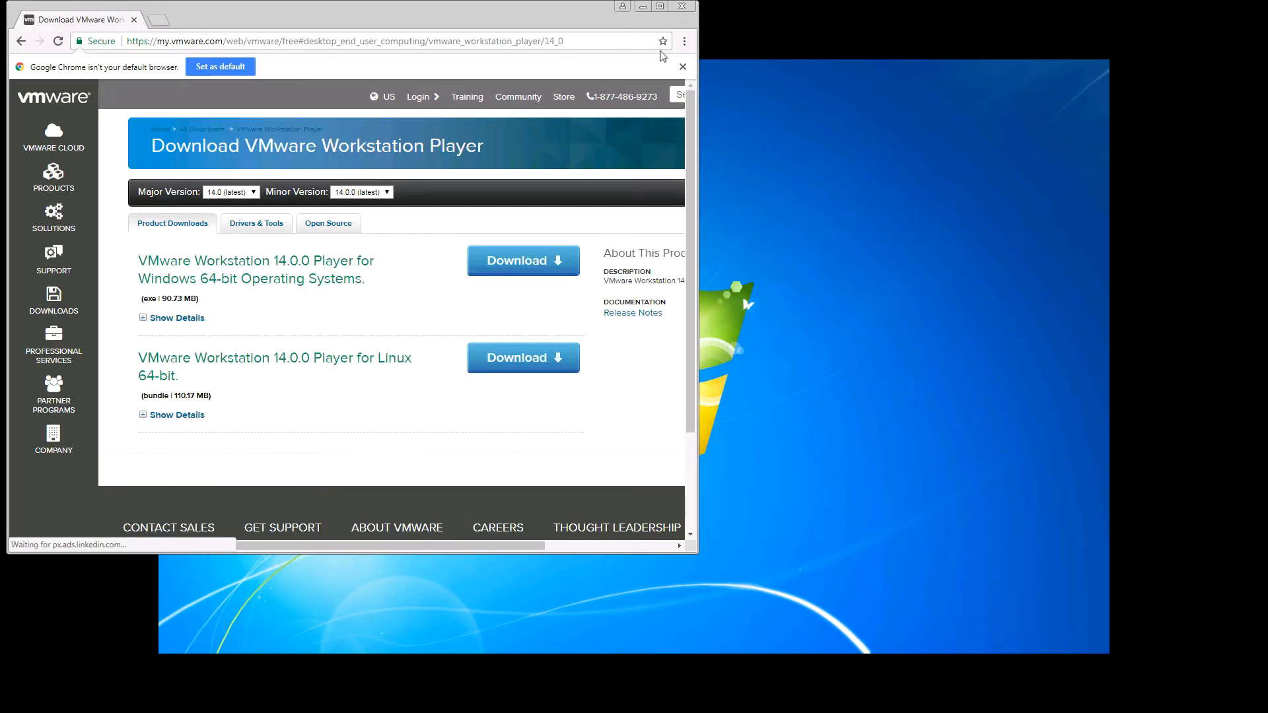
- Clear the browser from the desktop and launch VMware Workstation 14 Player from its desktop shortcut
click(689, 5)
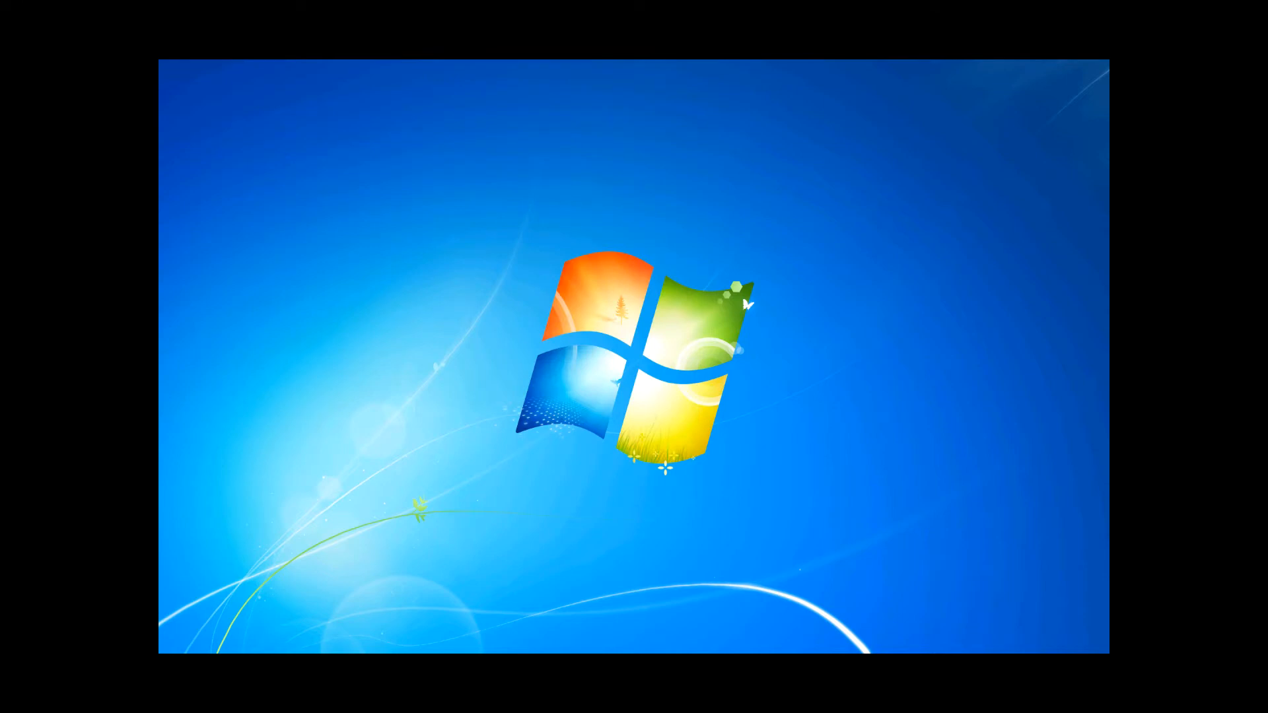
drag(0, 218, 582, 169)
click(551, 213)
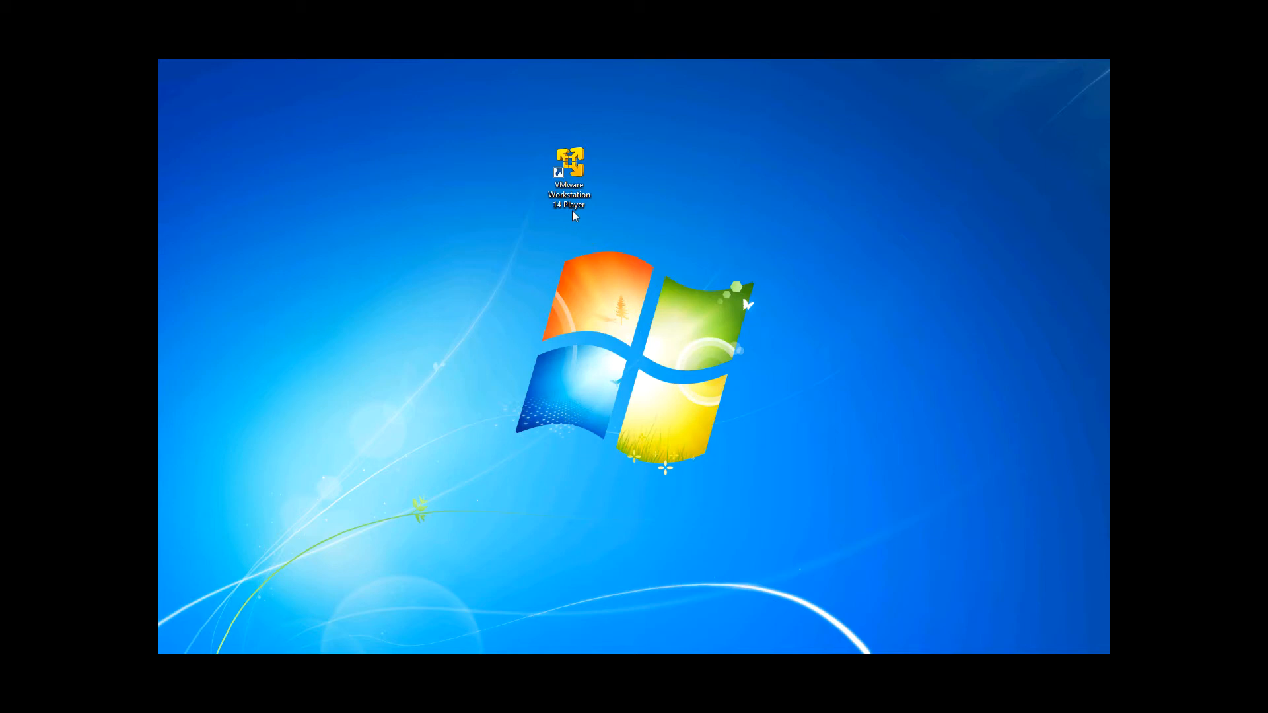
double_click(567, 173)
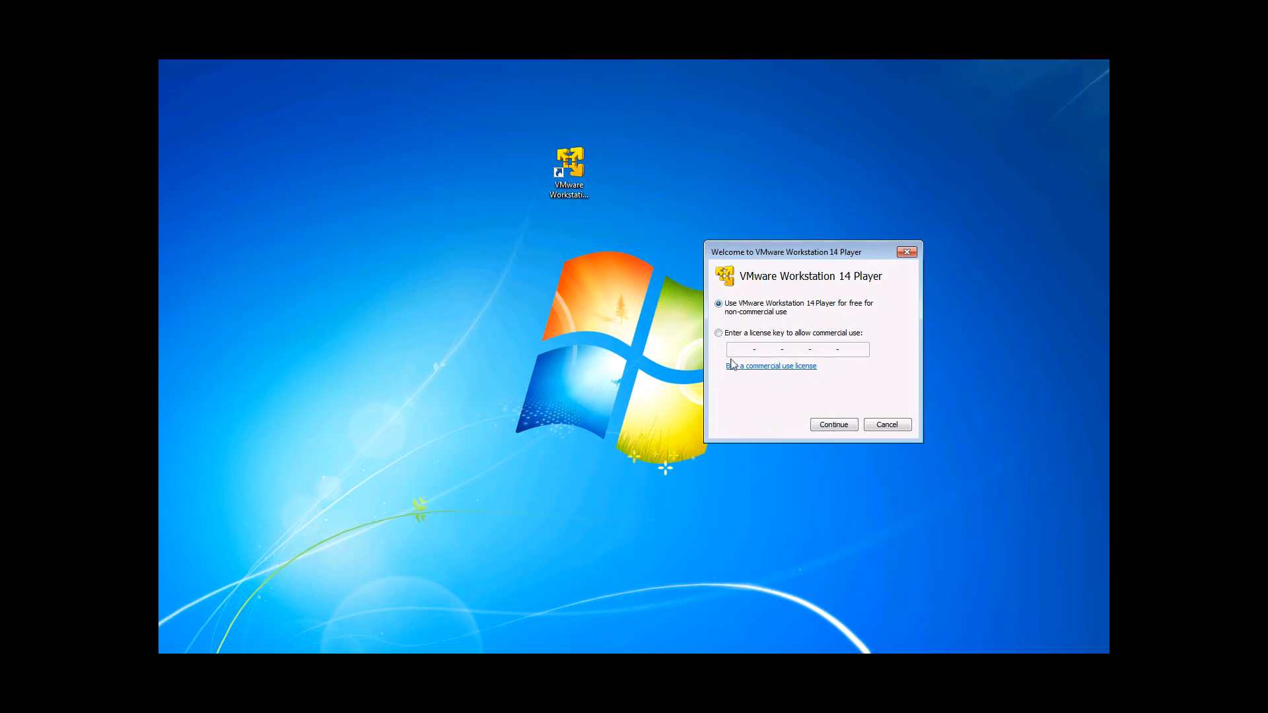
- Choose free non-commercial use of Workstation 14 Player and complete the welcome dialog
click(839, 427)
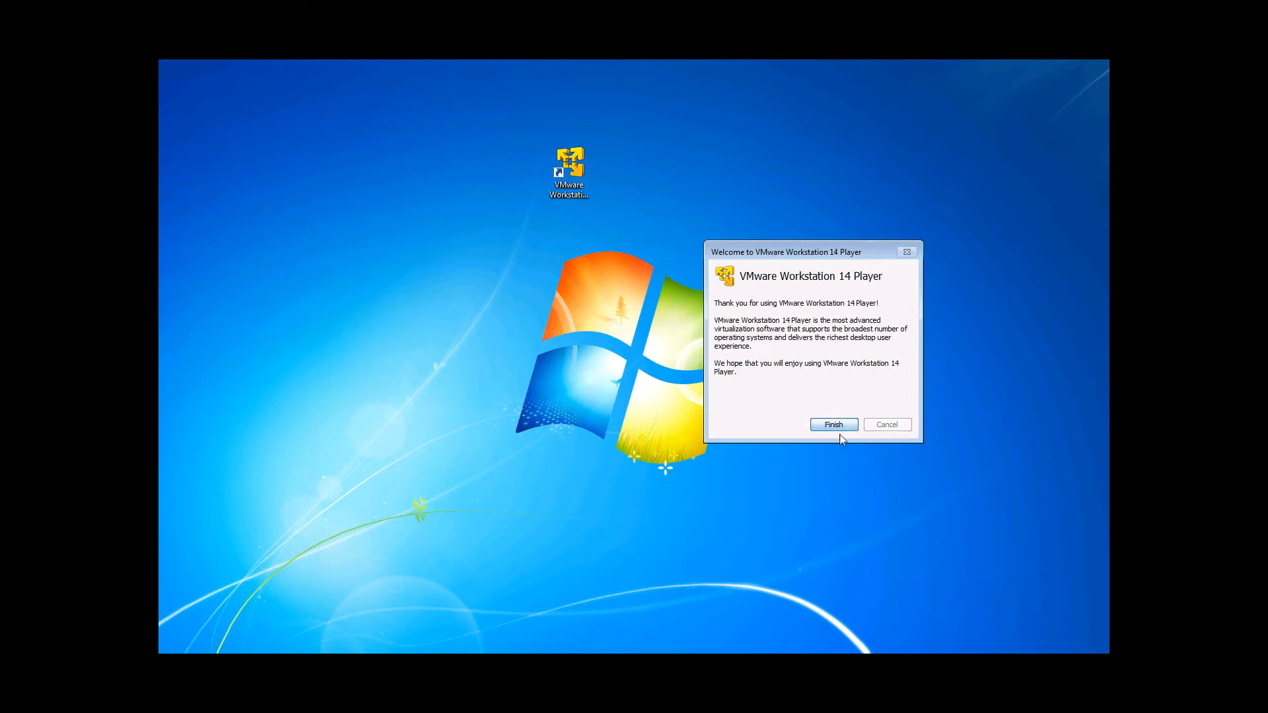
click(839, 426)
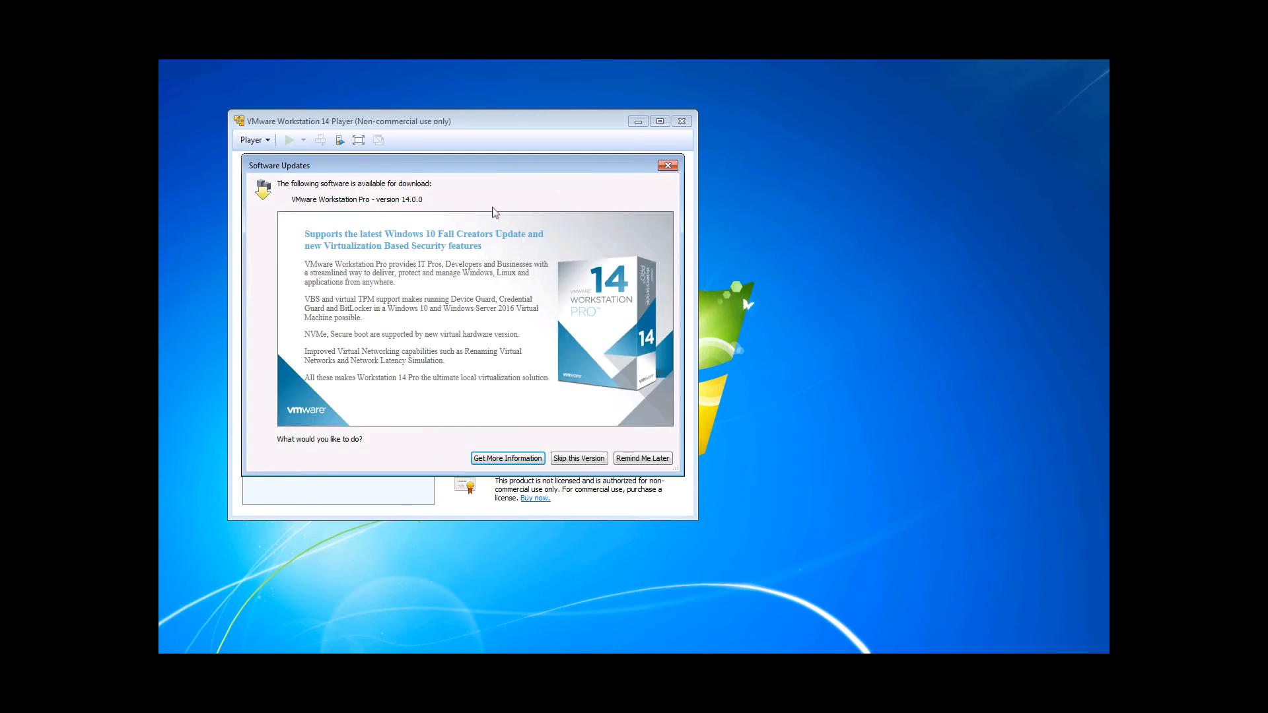
- Skip the offered VMware Workstation Pro 14.0.0 software update version
mouse_move(472, 167)
mouse_down()
mouse_move(726, 202)
mouse_move(812, 197)
mouse_move(836, 170)
mouse_up()
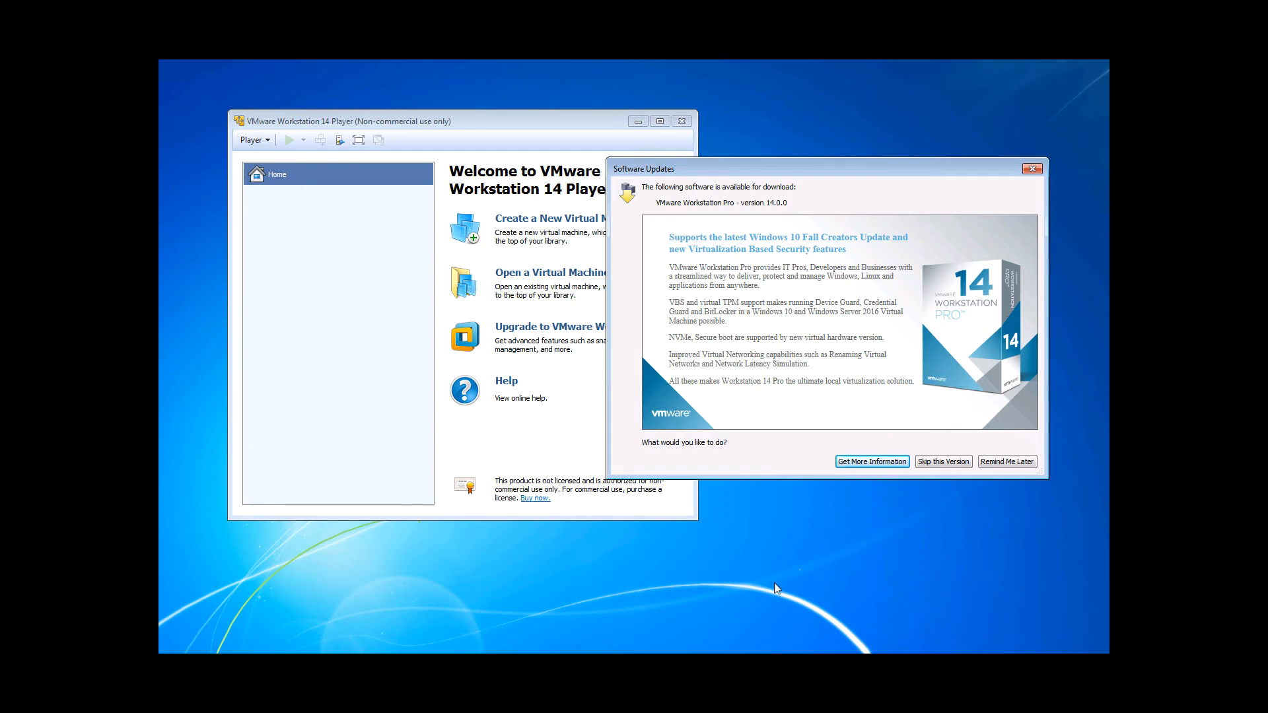
click(950, 462)
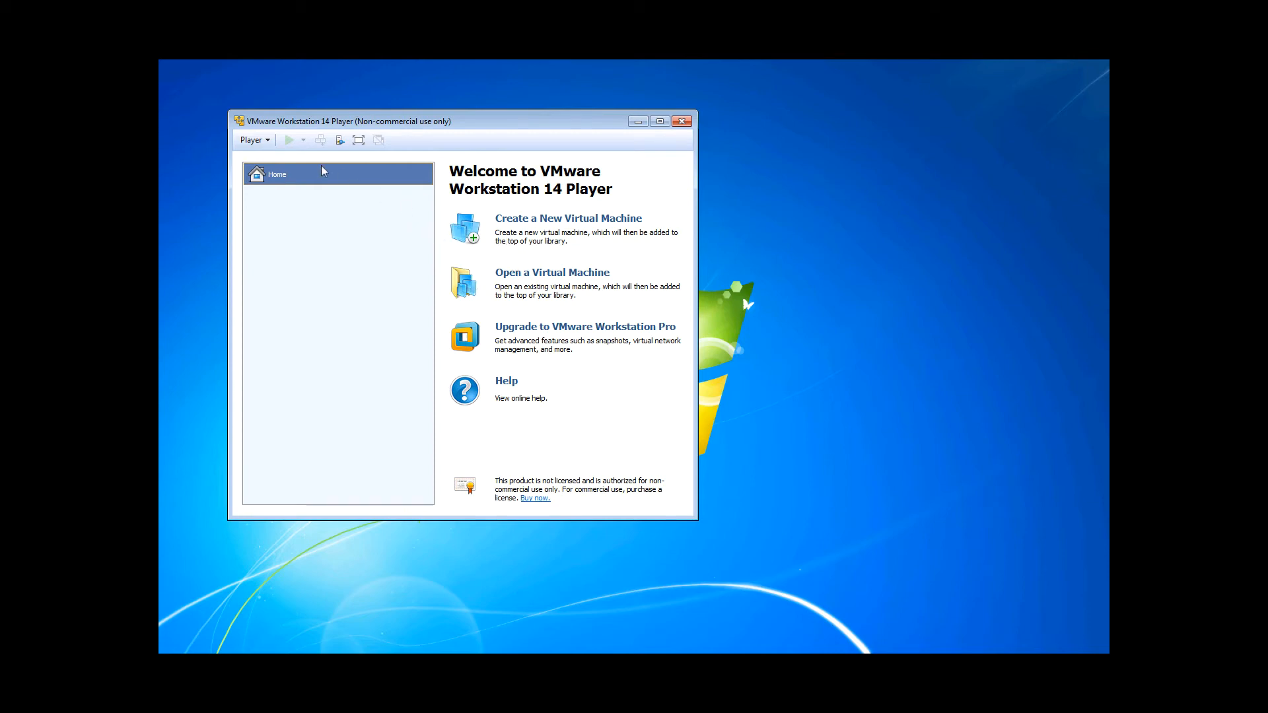
click(268, 141)
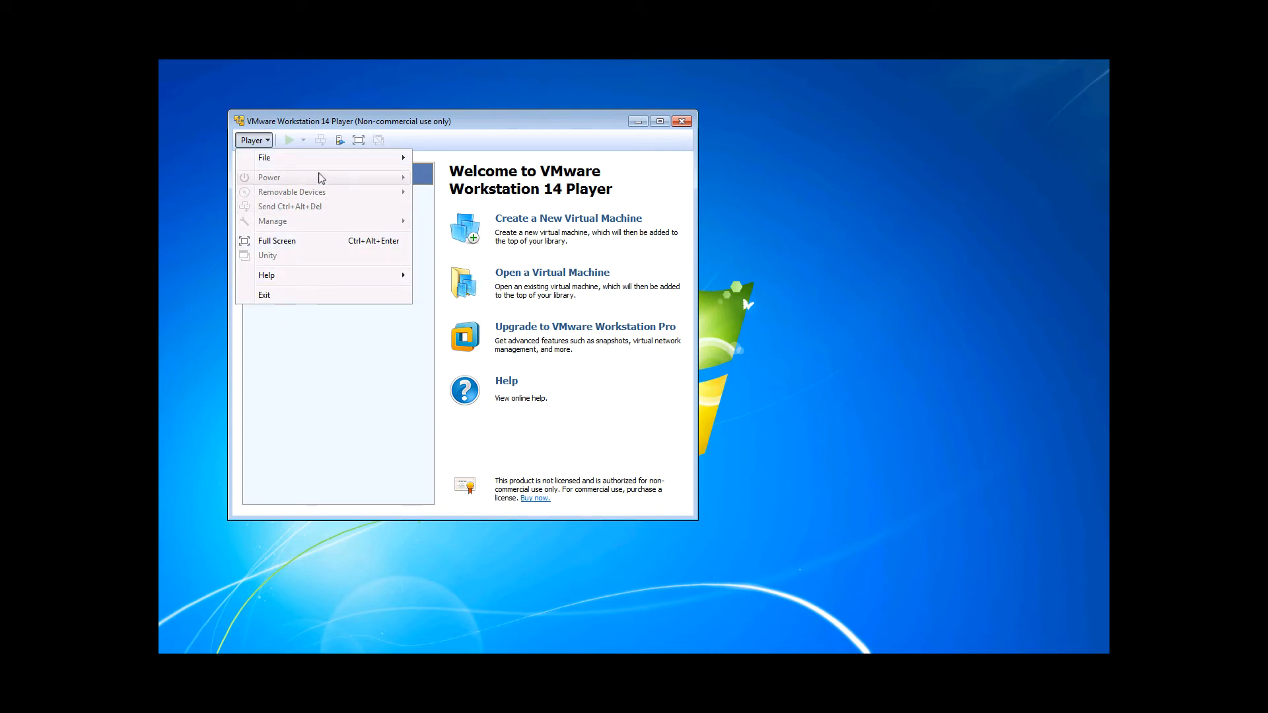
mouse_move(323, 164)
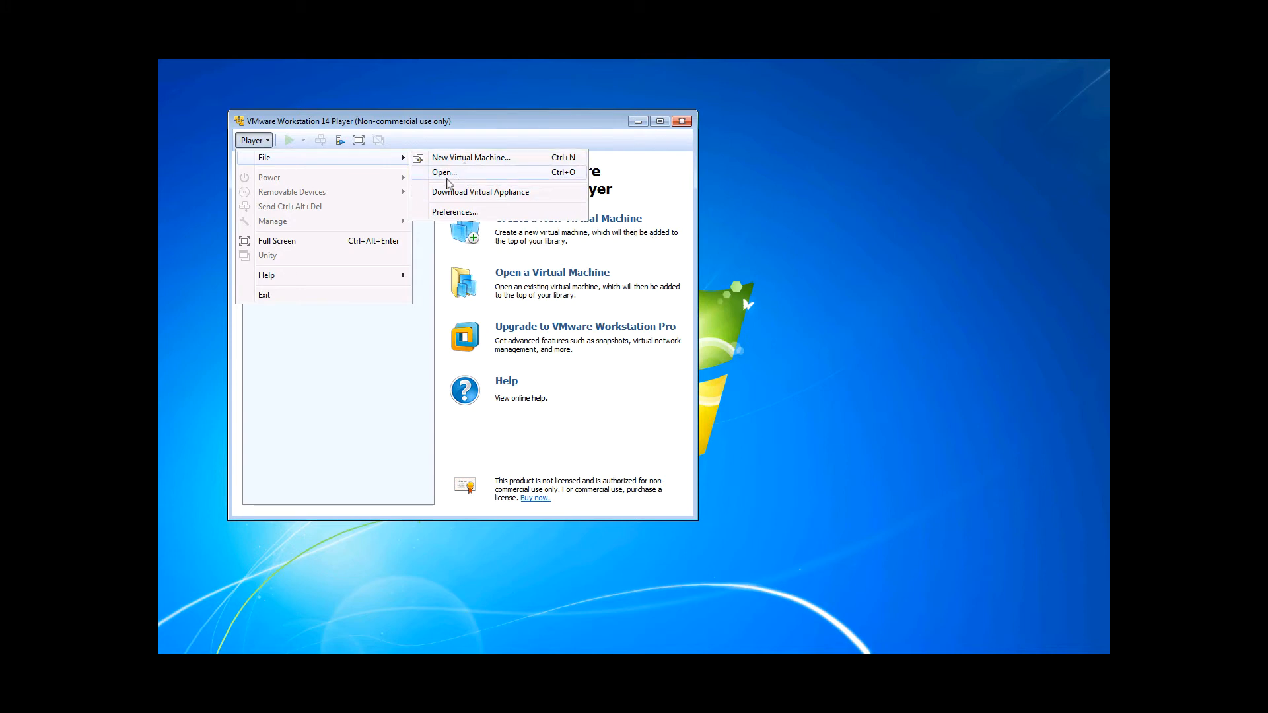
click(652, 269)
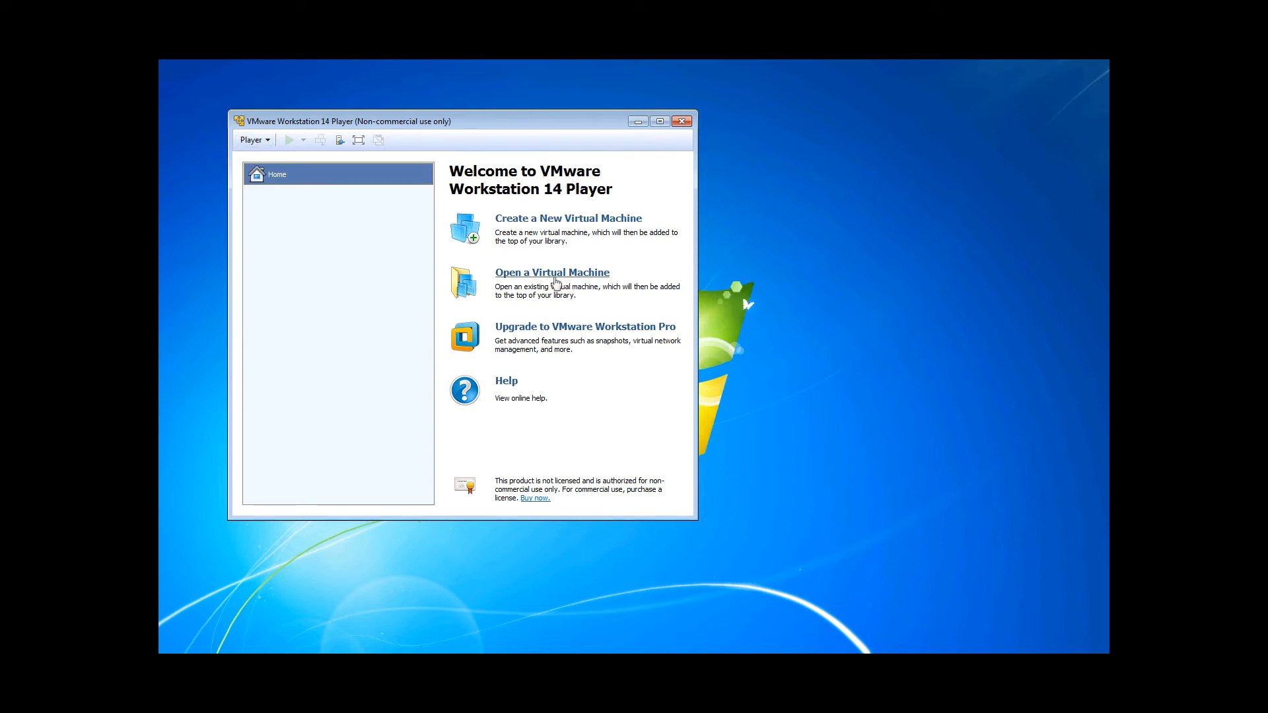
click(263, 140)
mouse_move(271, 162)
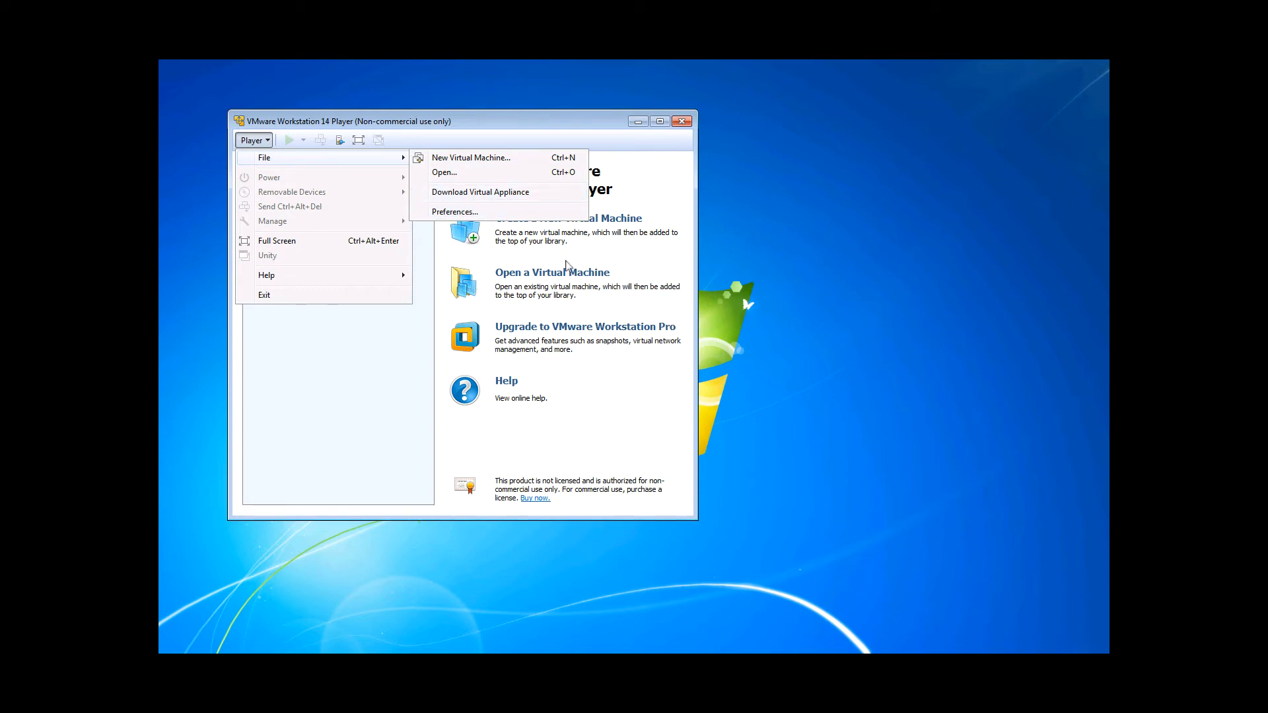
click(638, 268)
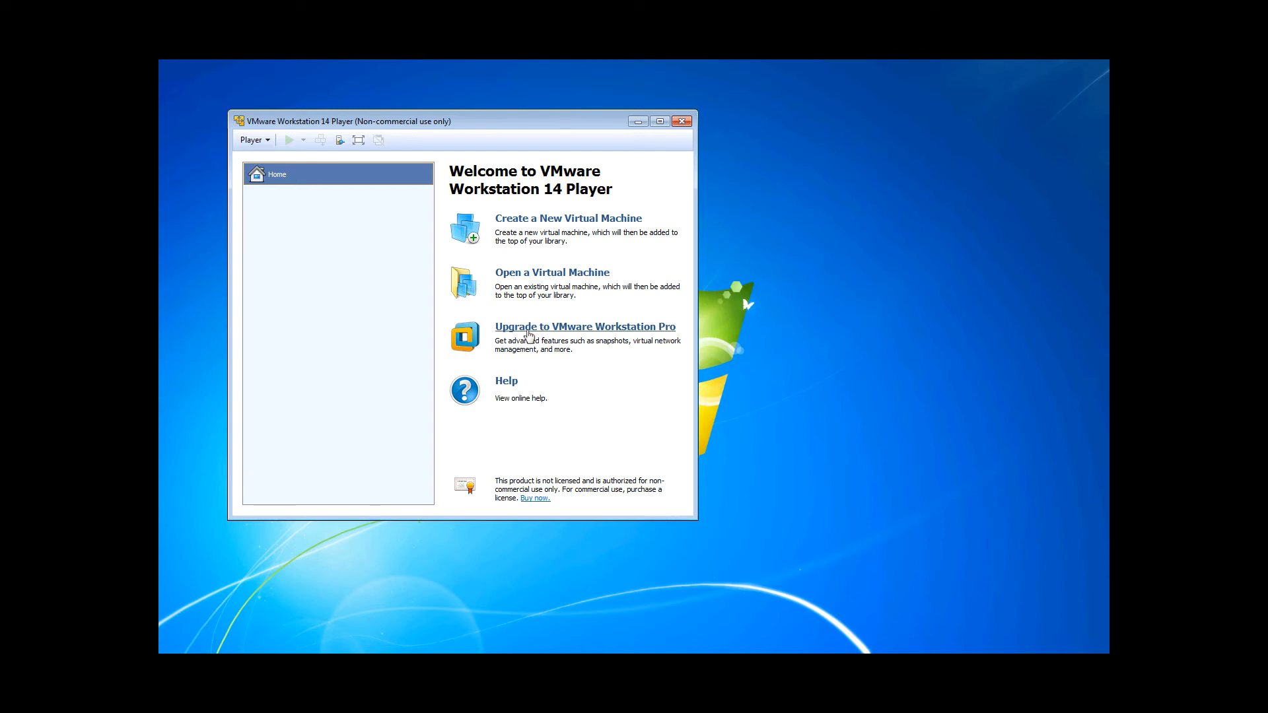
- Open the Download Virtual Appliance marketplace, accept its certificate, scroll through it and close the browser
click(269, 142)
mouse_move(284, 157)
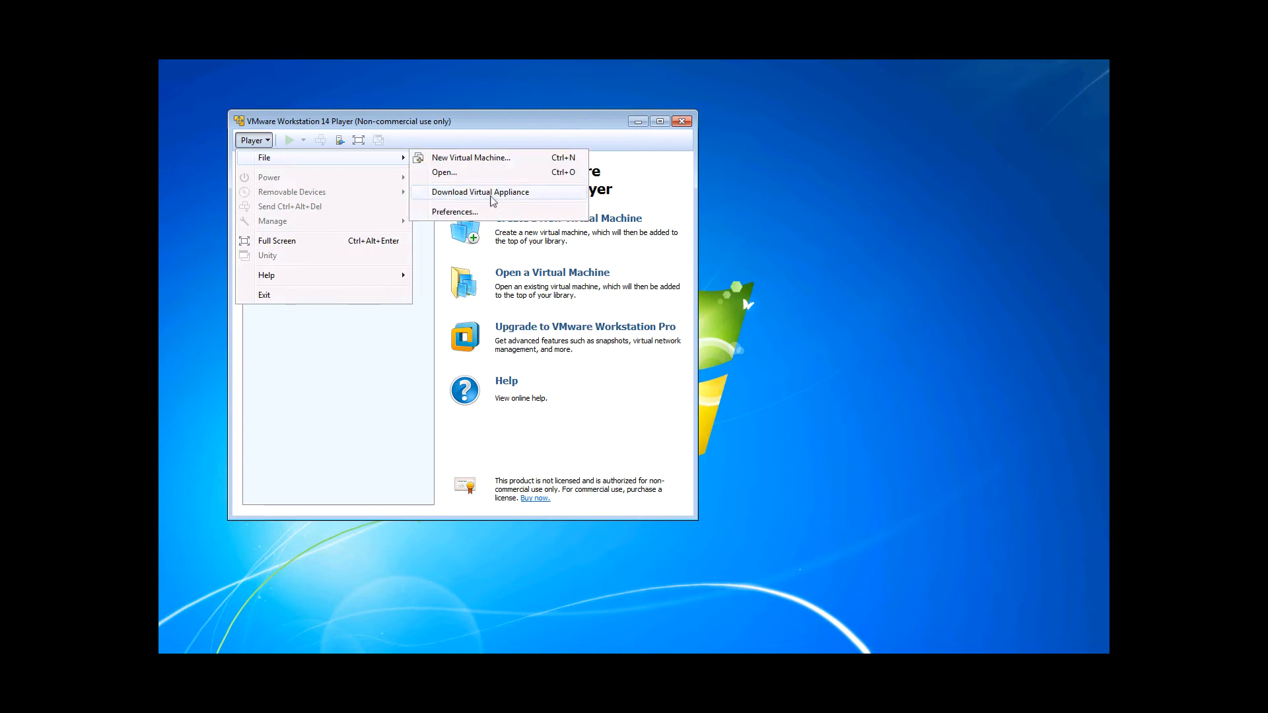
click(492, 192)
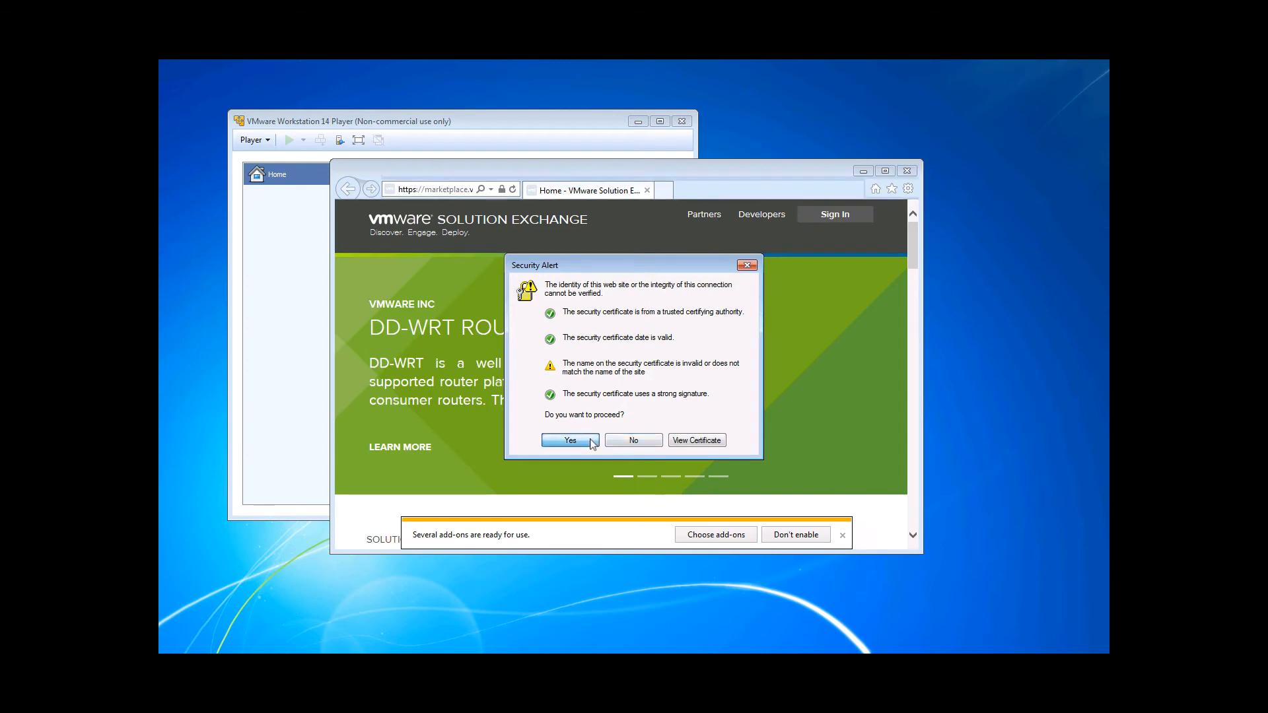
click(570, 440)
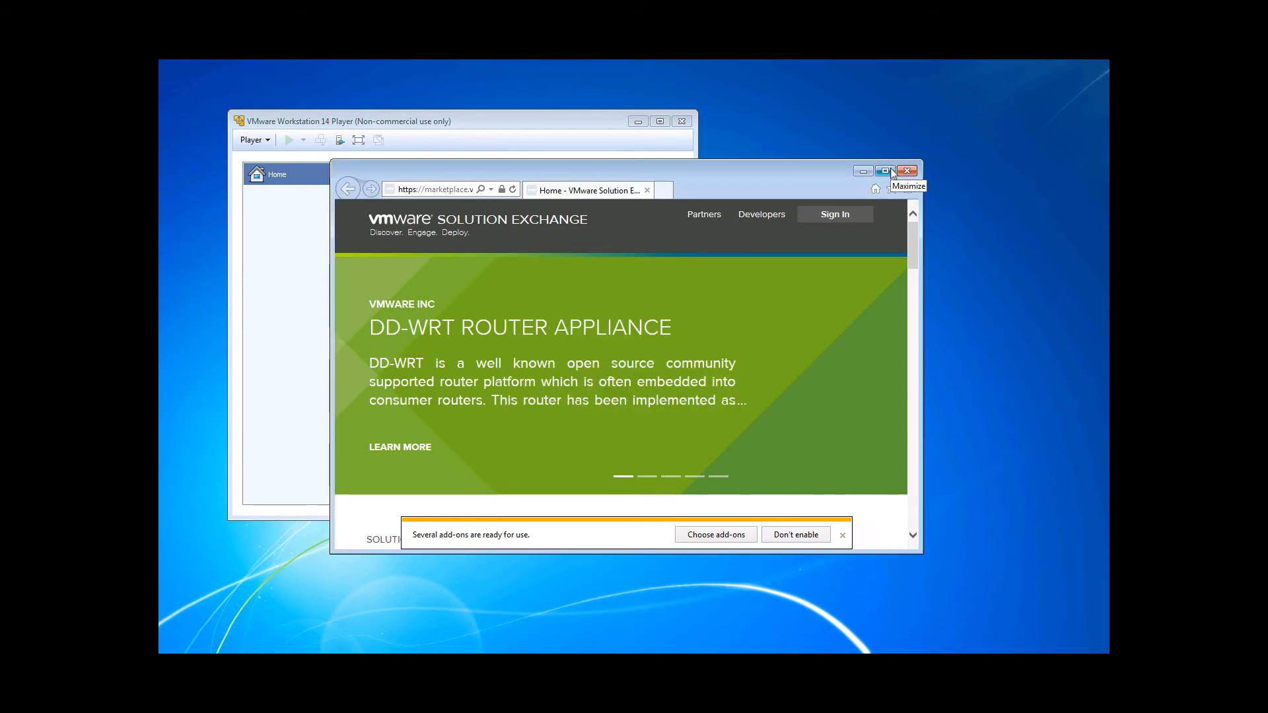
drag(912, 235, 912, 291)
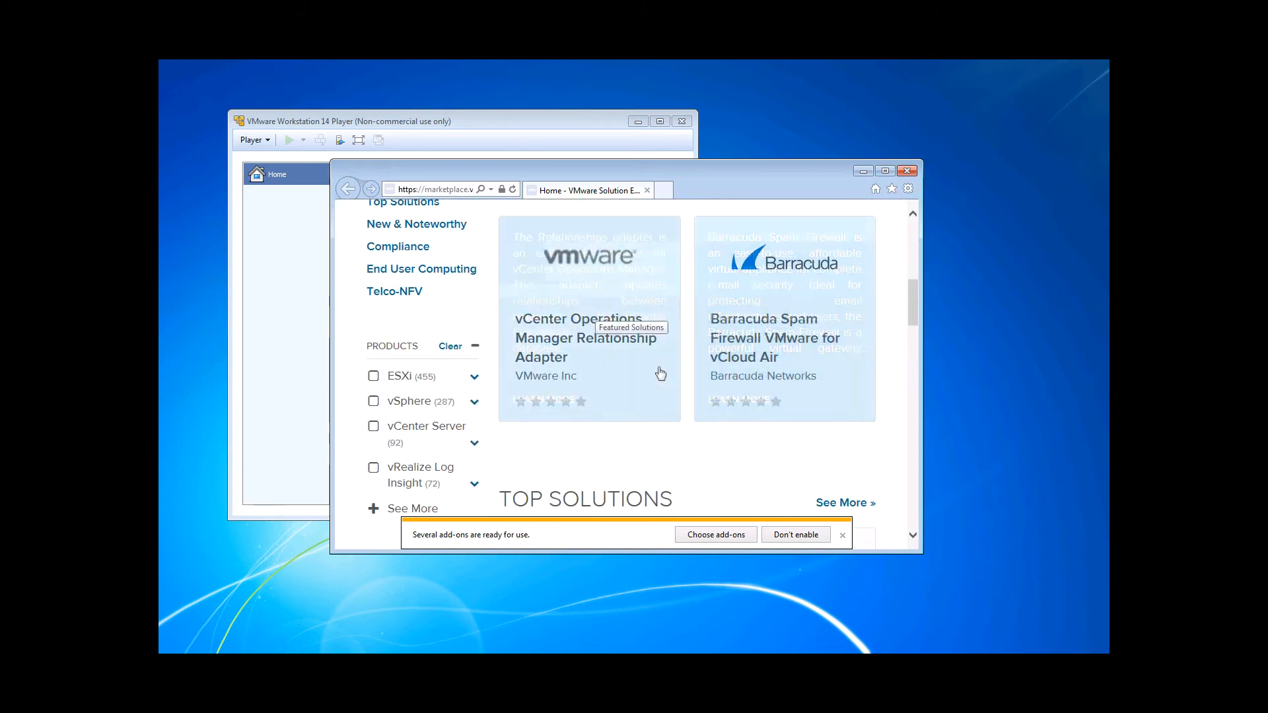
click(911, 173)
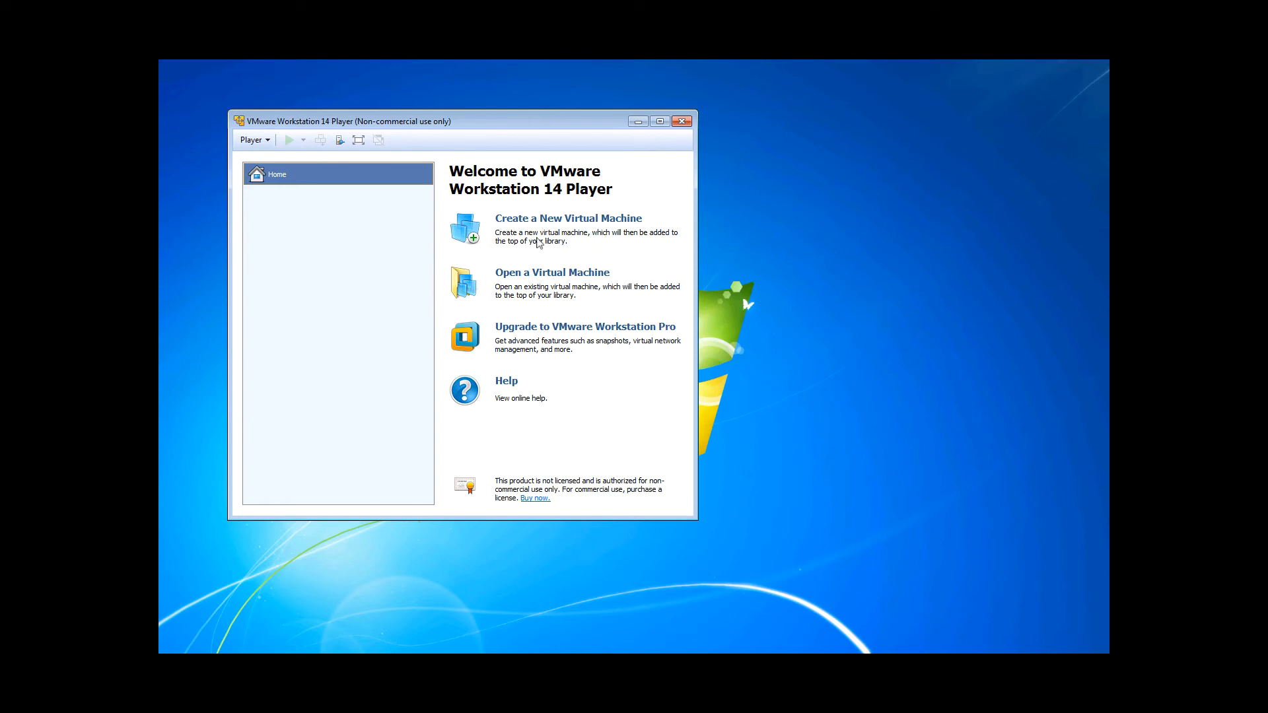
- Start the New Virtual Machine wizard and choose to install the operating system later
click(536, 225)
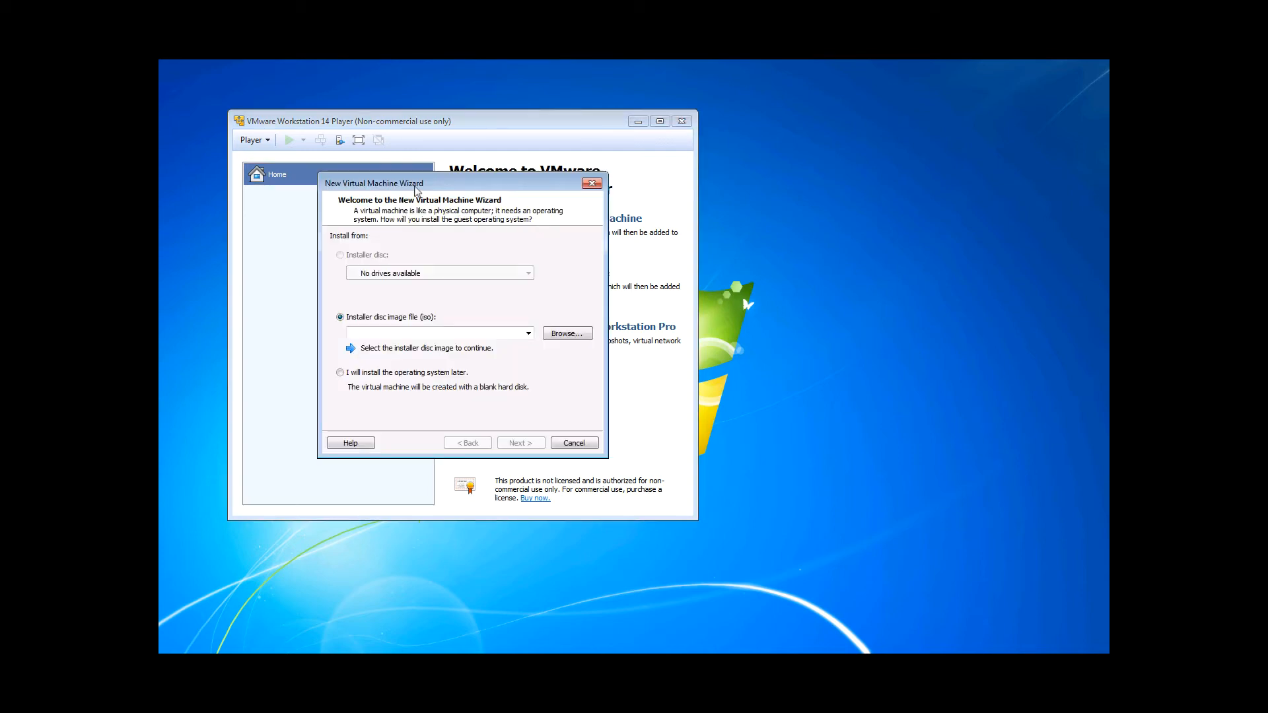
drag(416, 190, 808, 175)
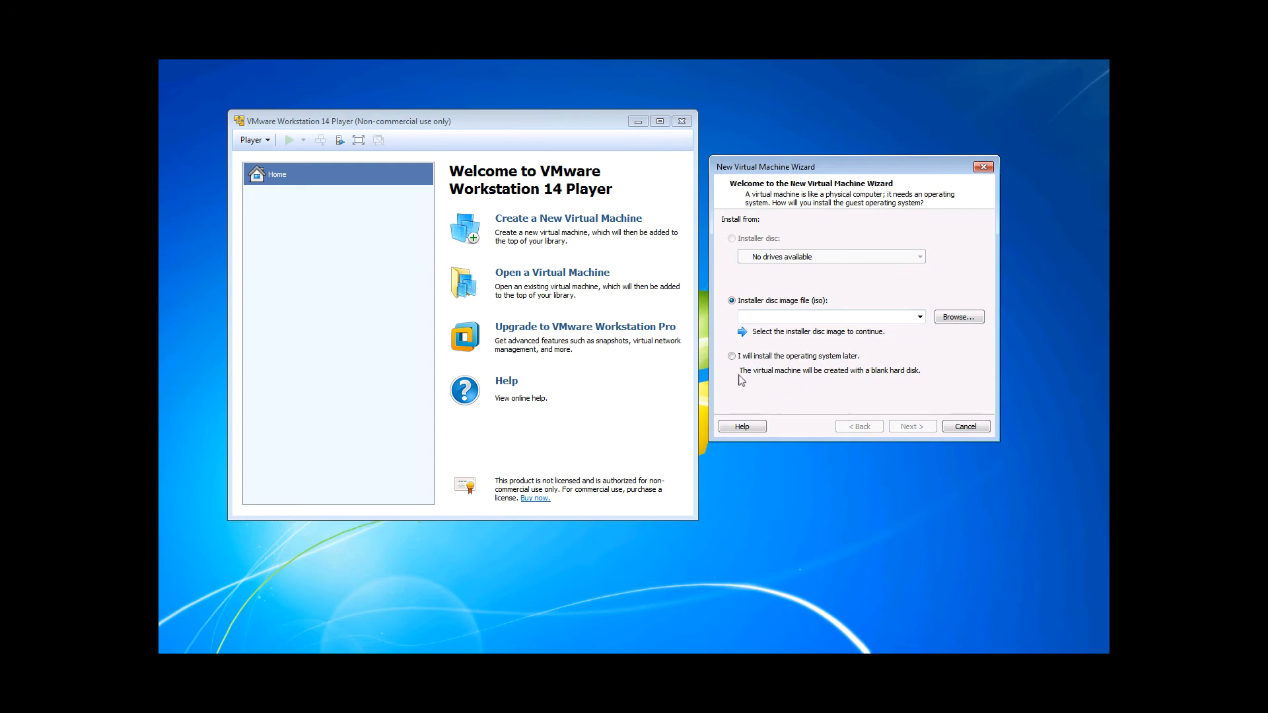
click(732, 357)
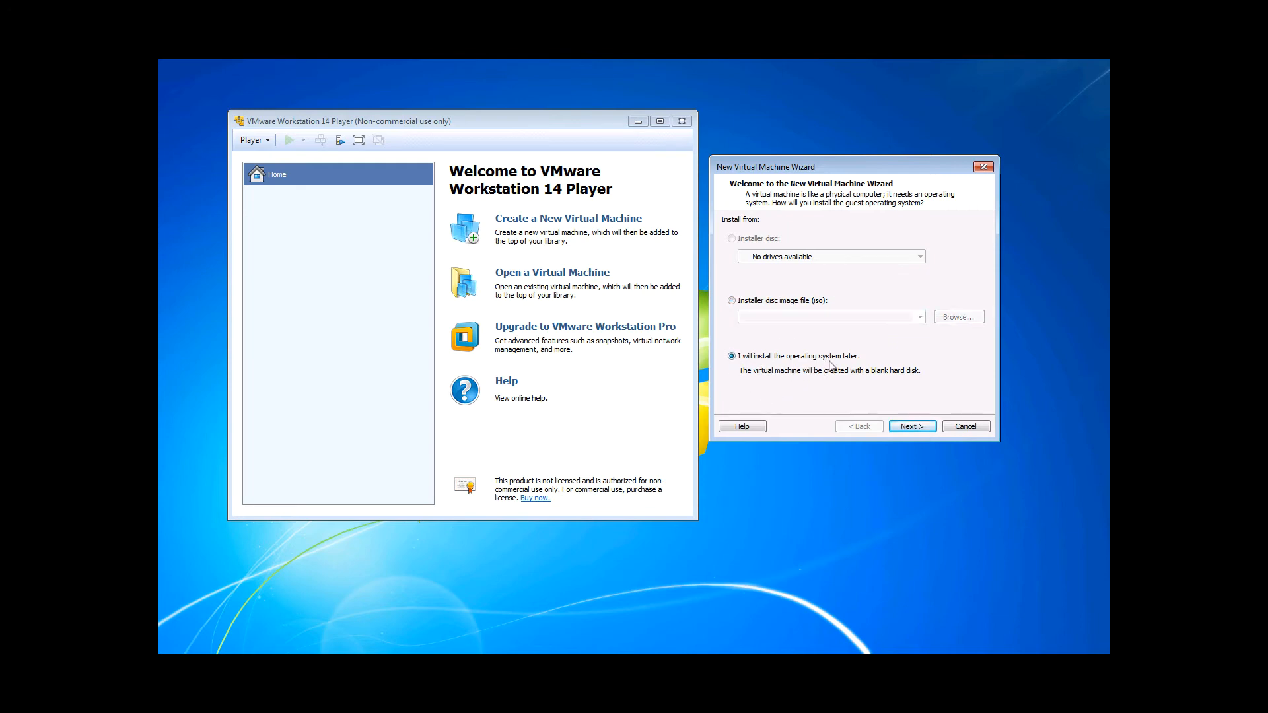
click(912, 427)
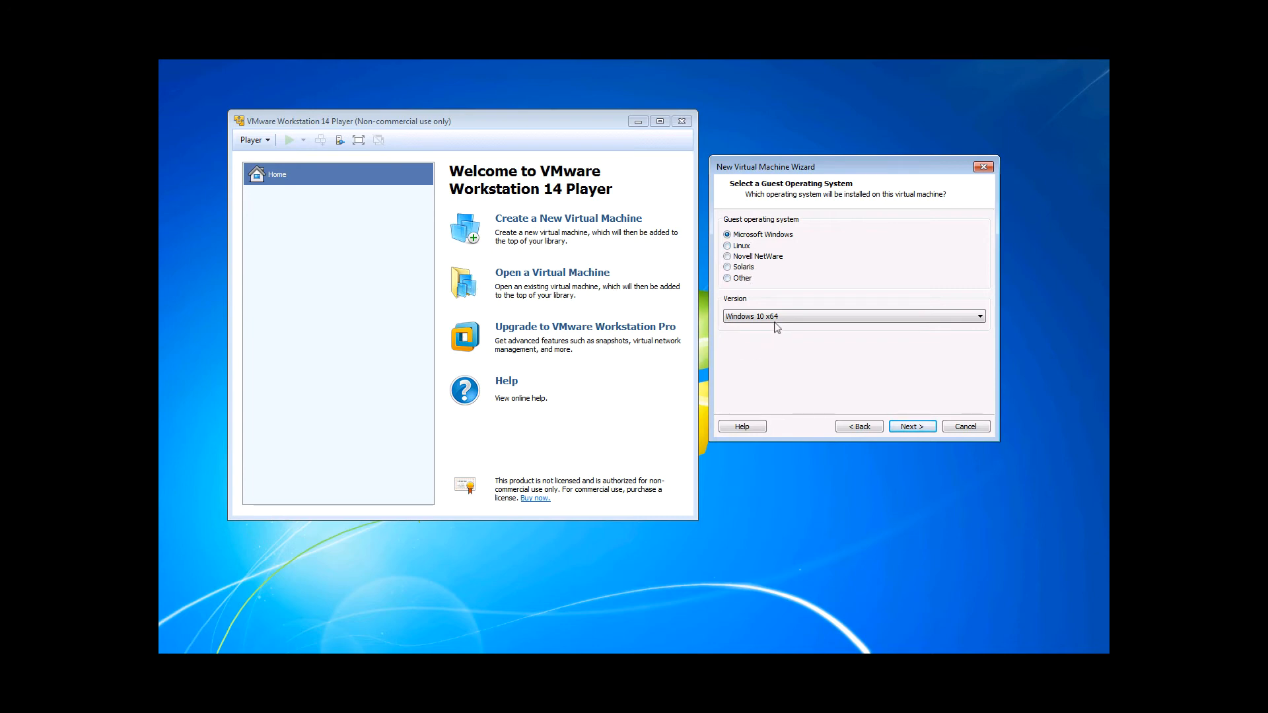
- Browse the guest operating system families and their available version lists
click(981, 318)
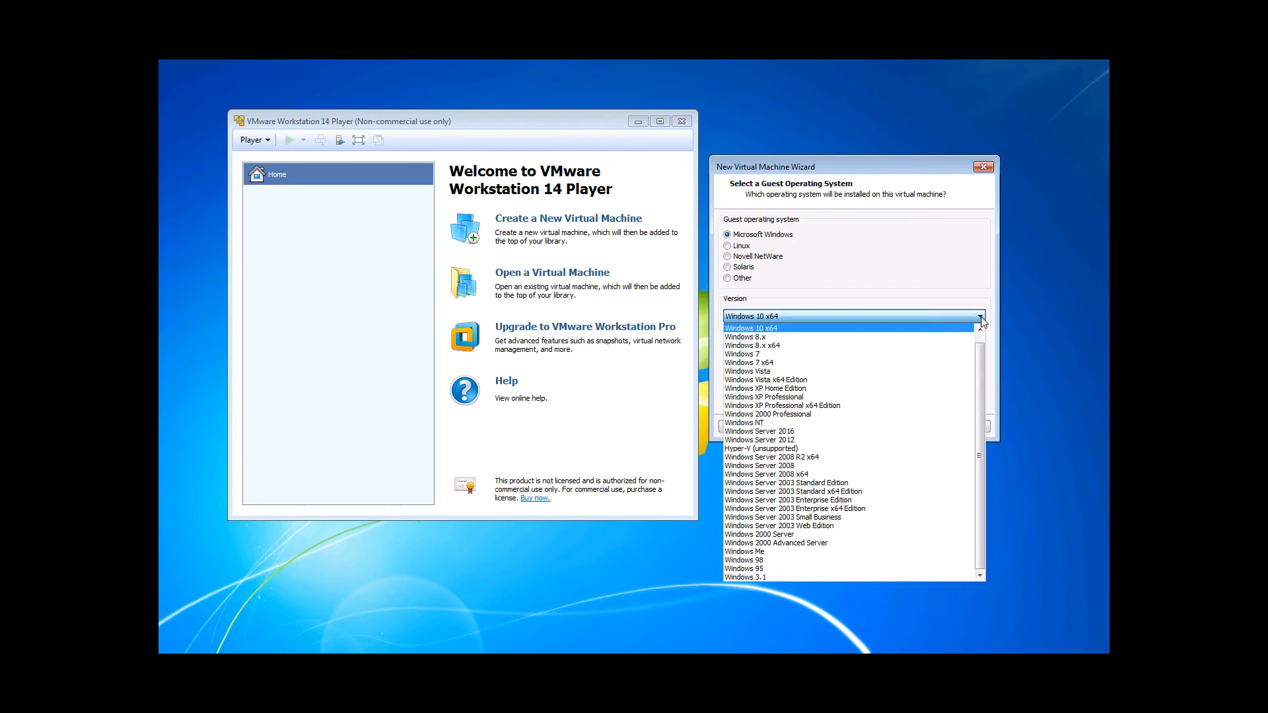
scroll(982, 342, up, 1)
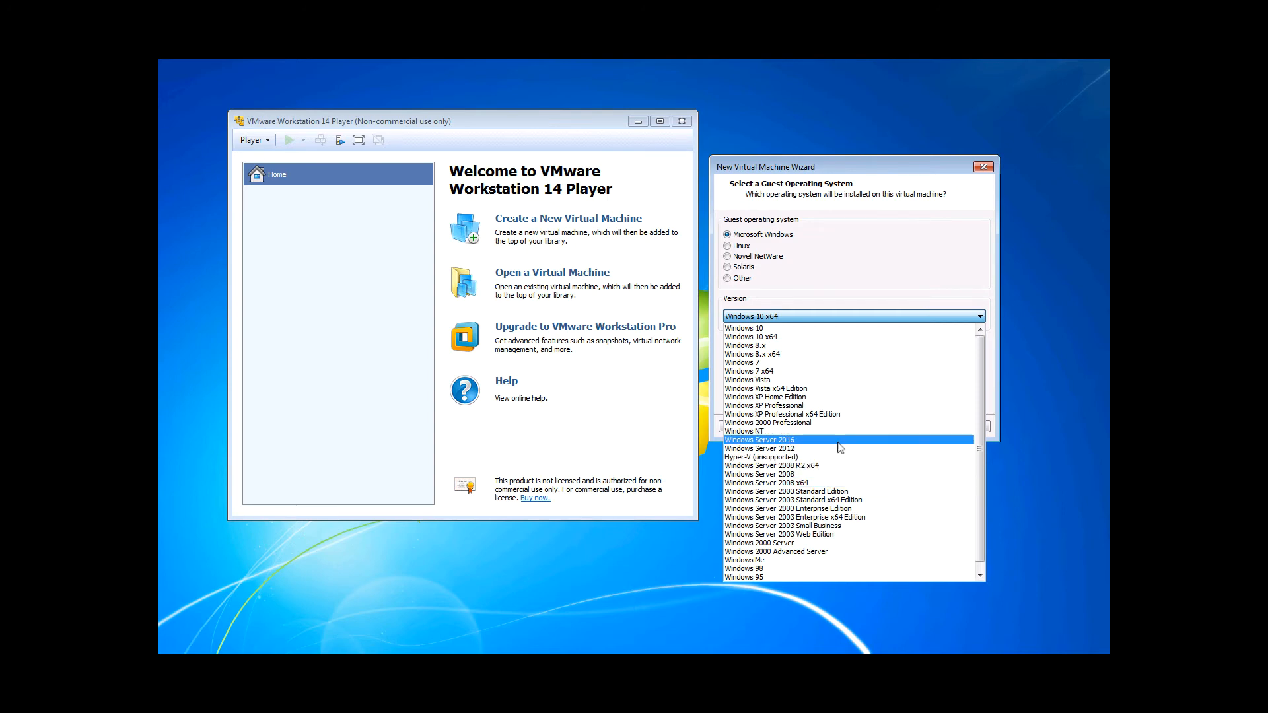
click(879, 267)
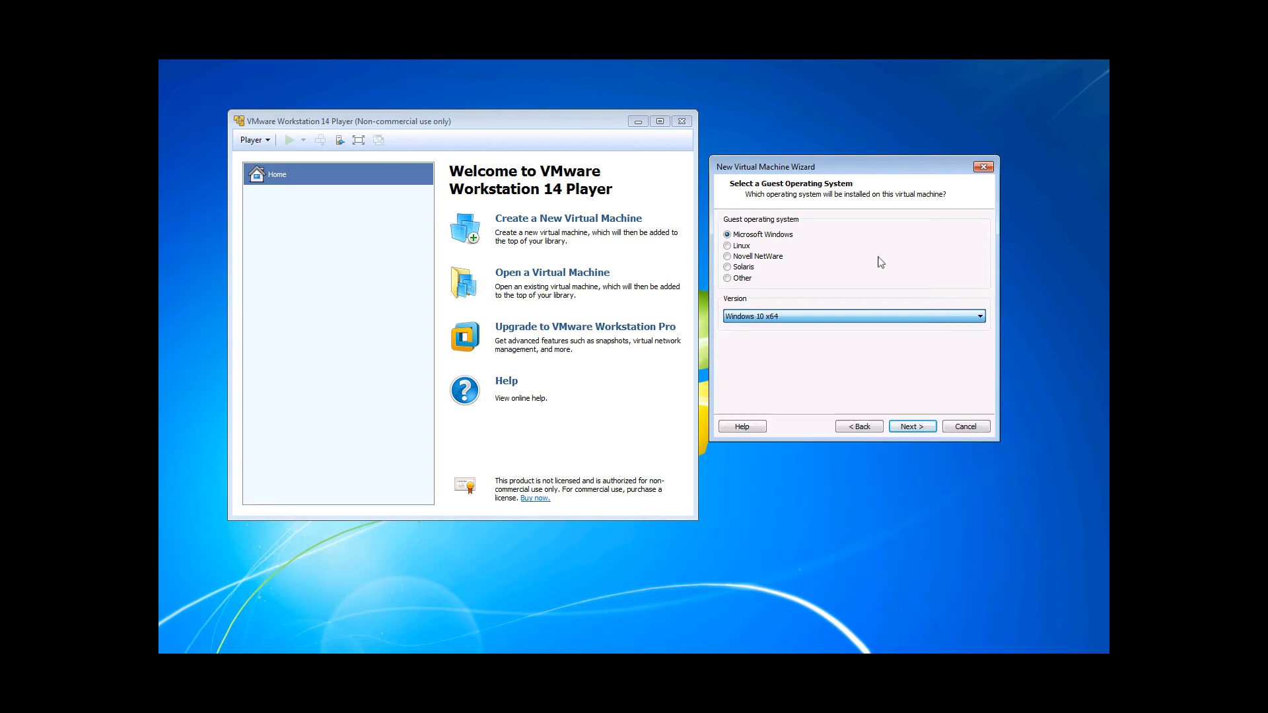
click(748, 246)
click(820, 317)
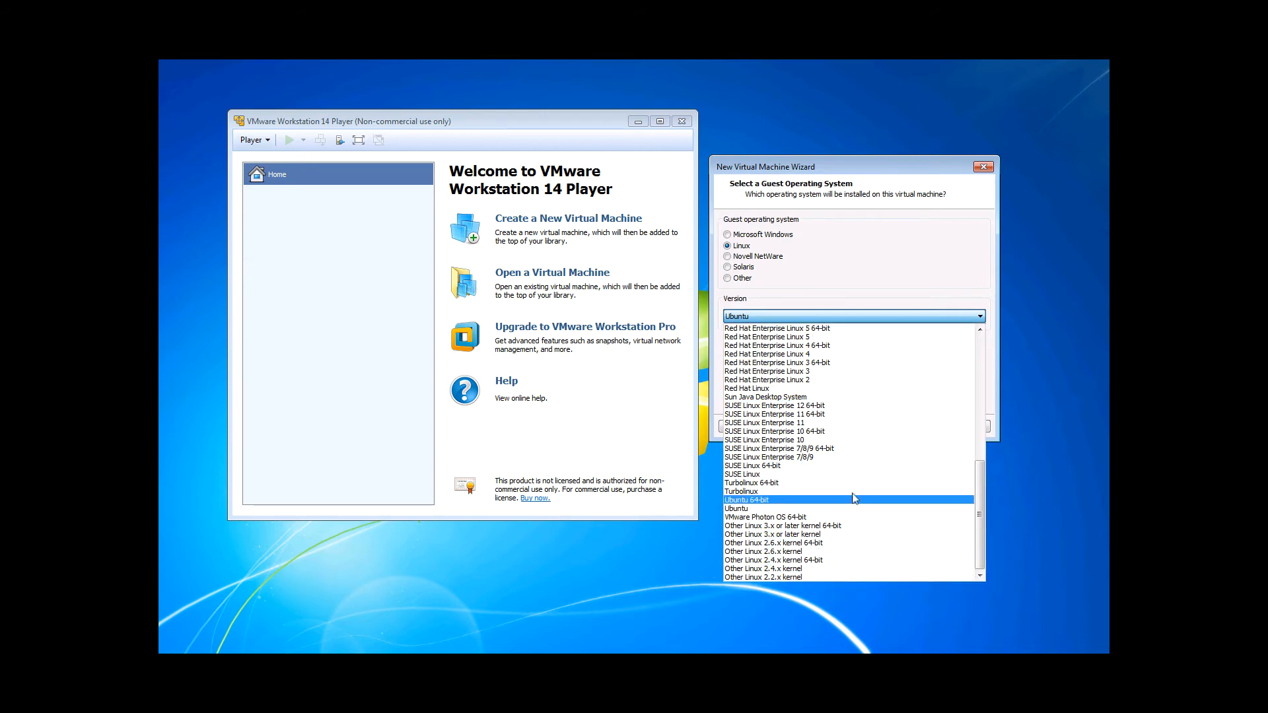
drag(980, 516, 978, 394)
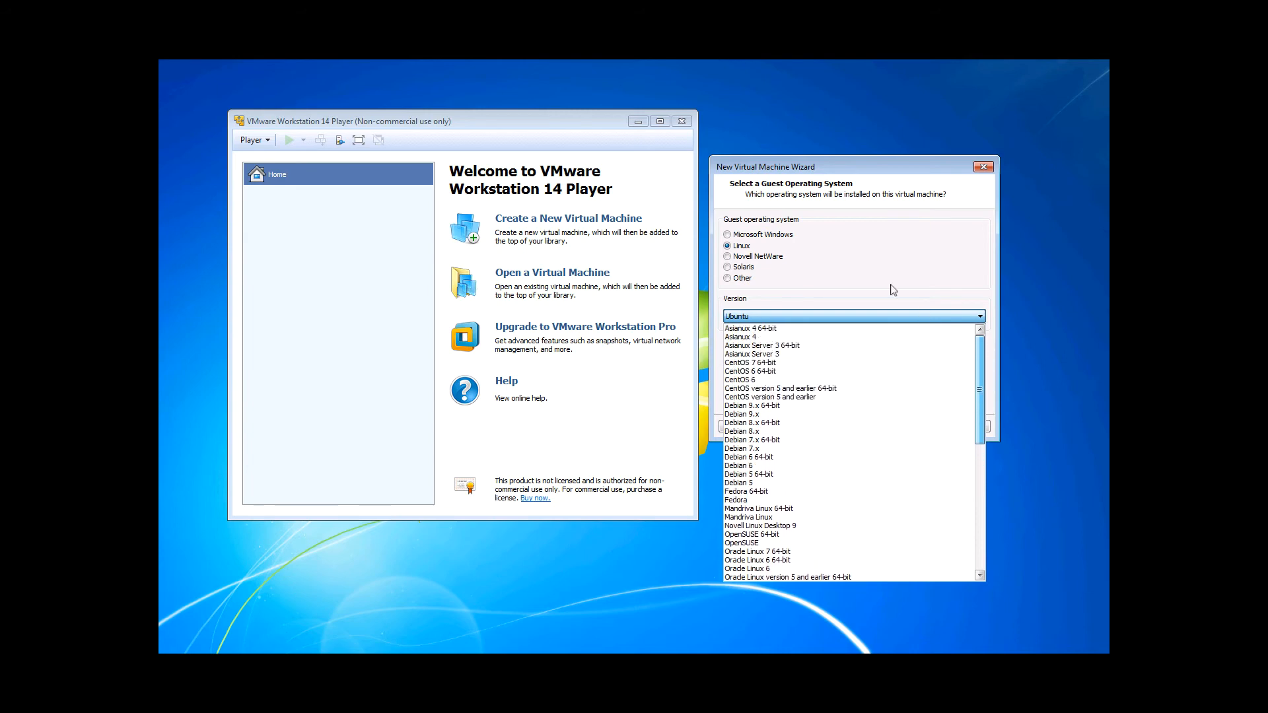
click(743, 258)
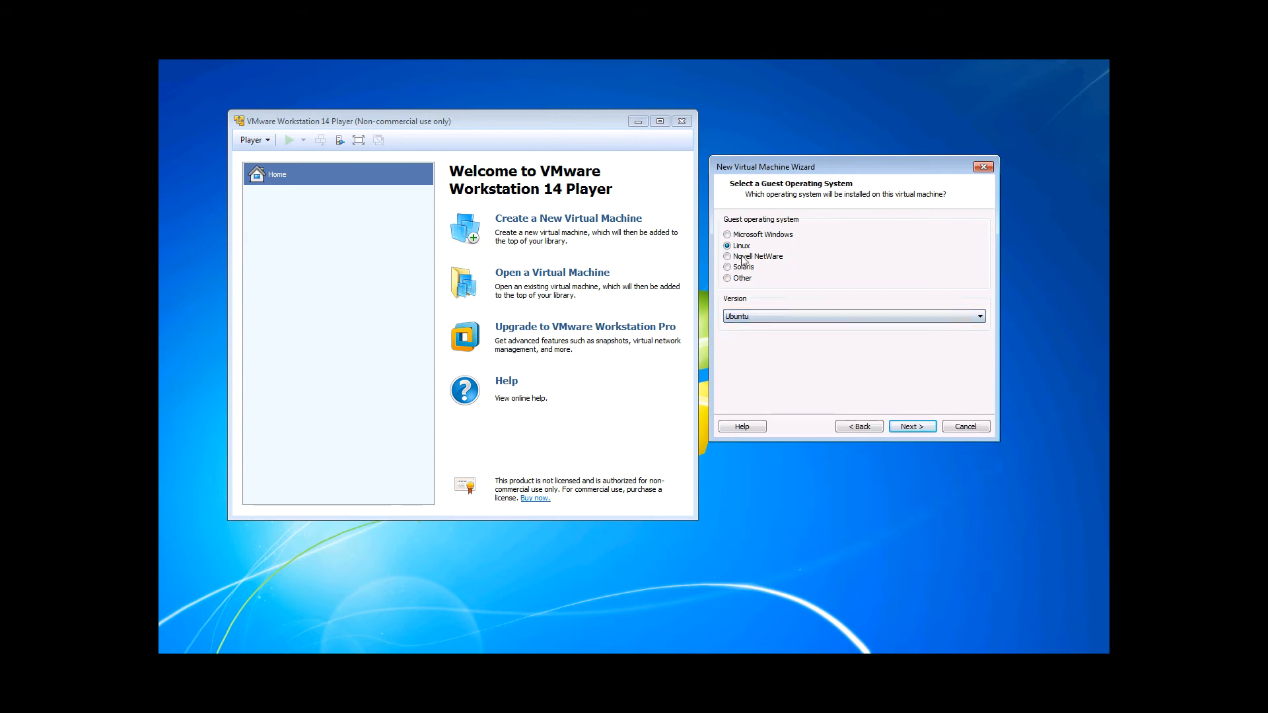
click(758, 317)
click(729, 268)
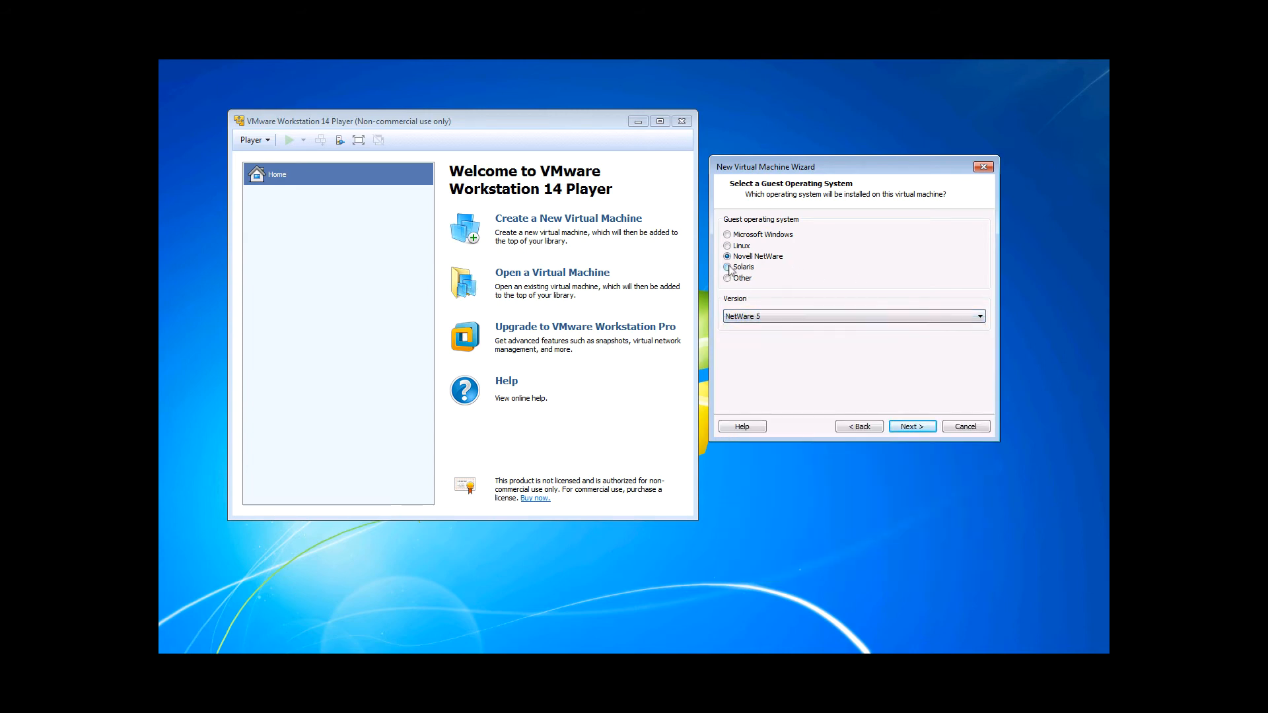
click(730, 268)
click(753, 317)
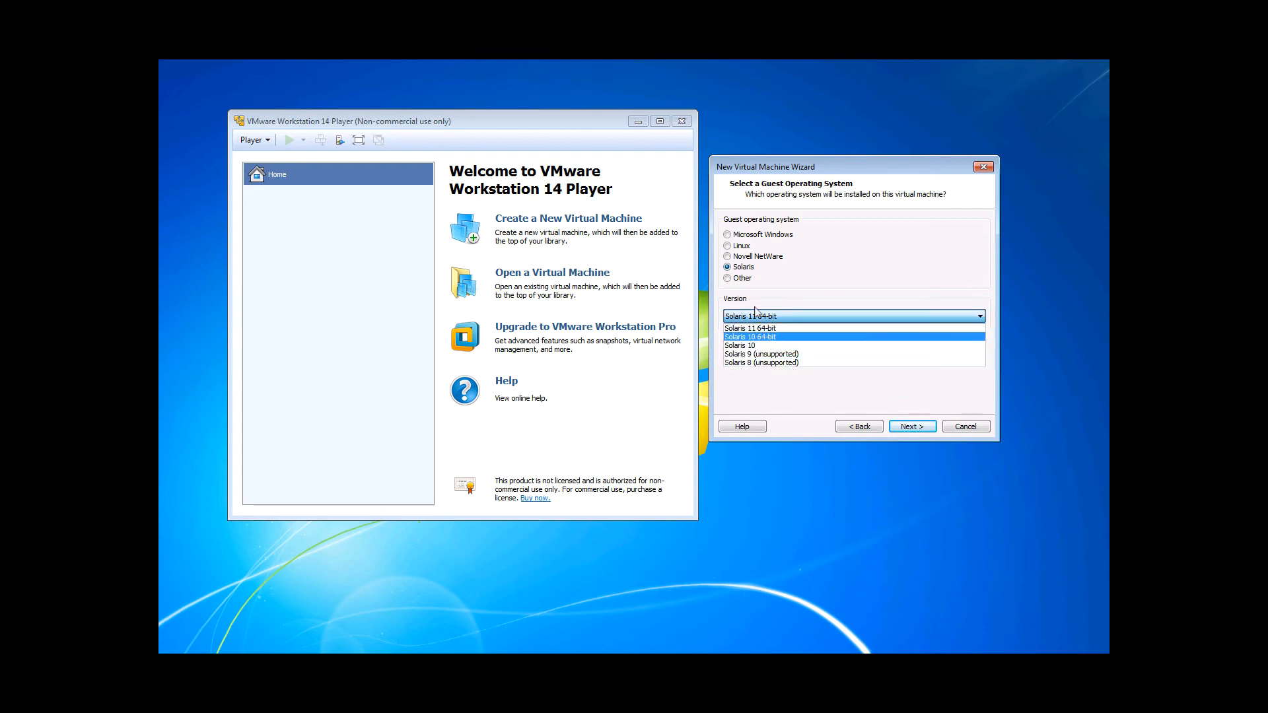
click(731, 278)
click(730, 279)
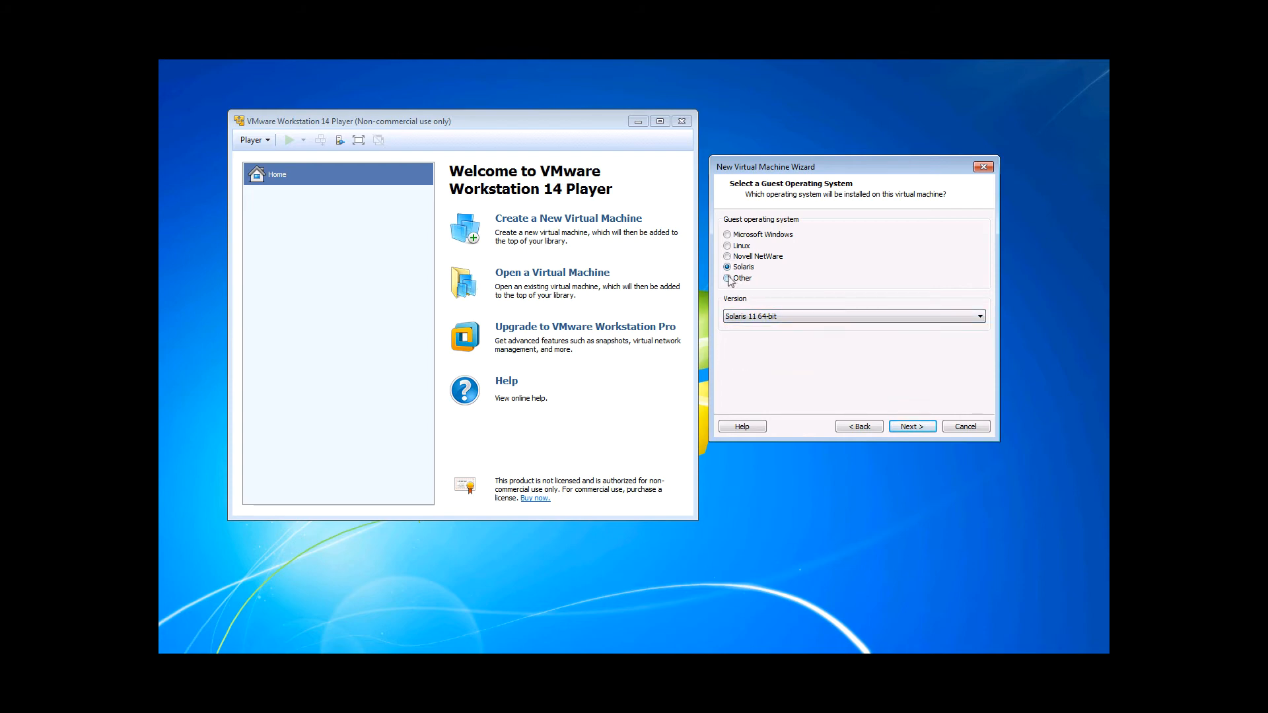
click(753, 317)
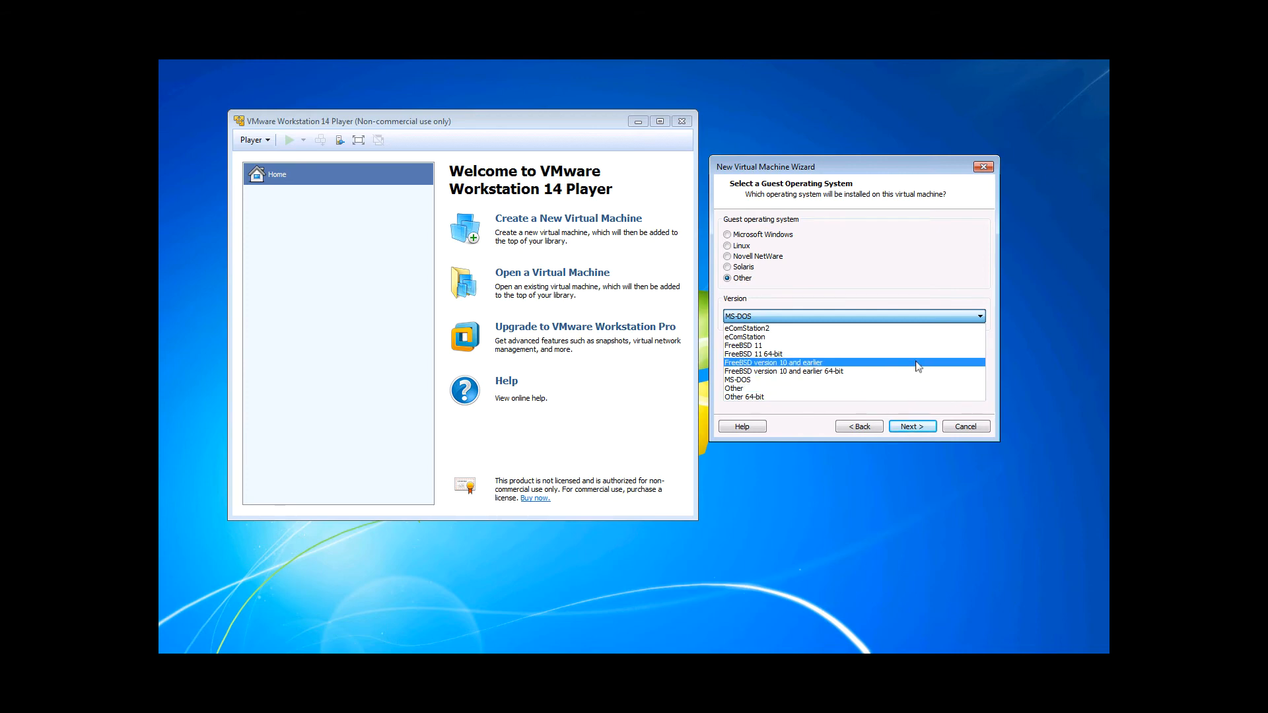
click(869, 244)
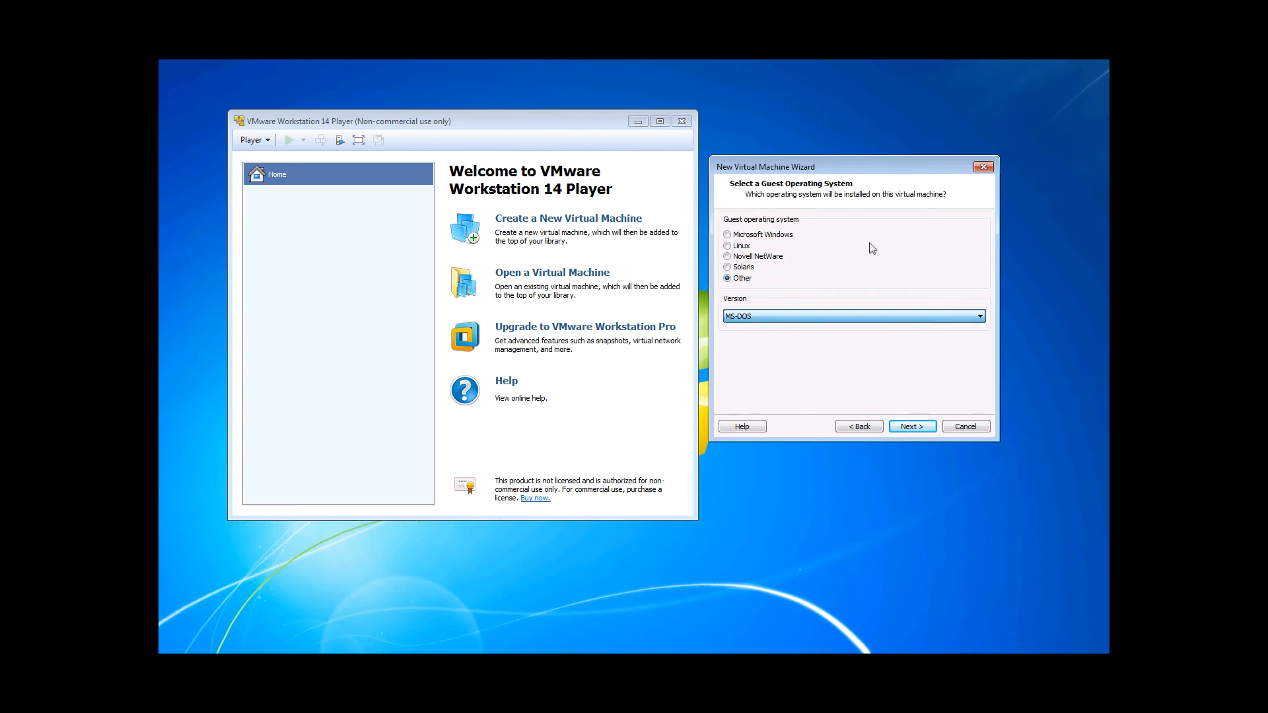
- Select Microsoft Windows with version Windows 10 x64 as the guest operating system and continue
click(768, 236)
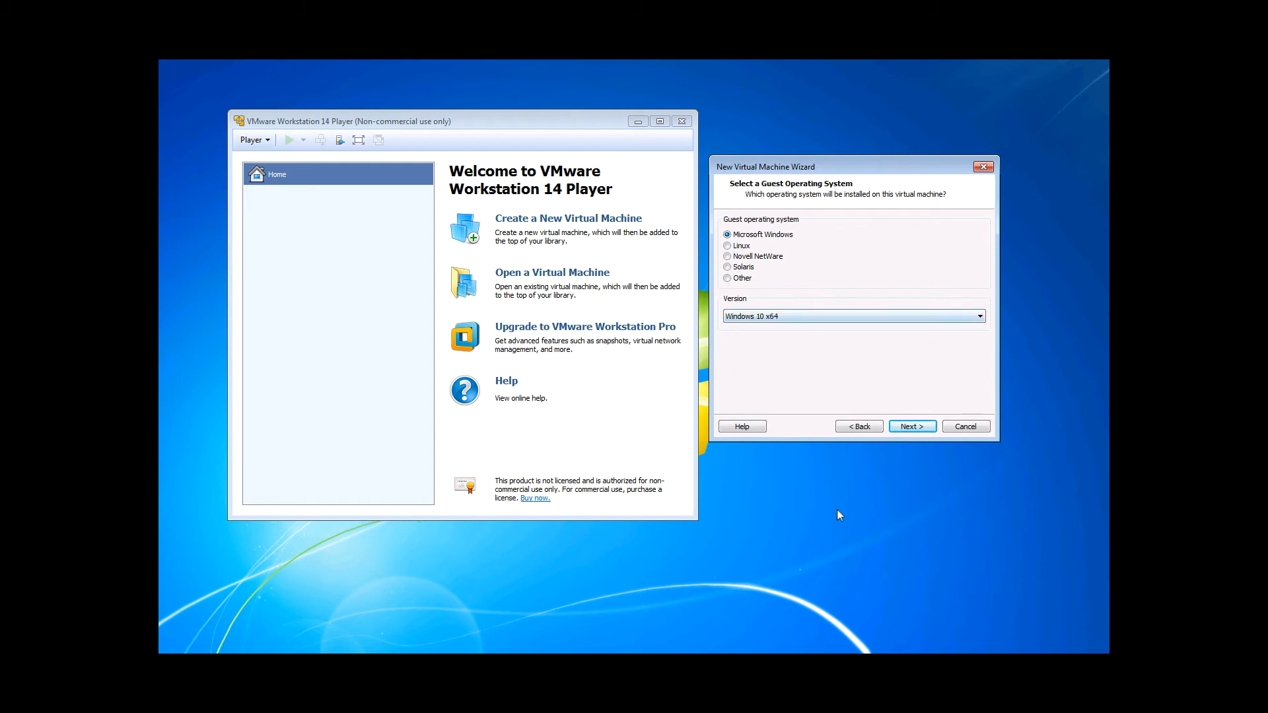
click(912, 426)
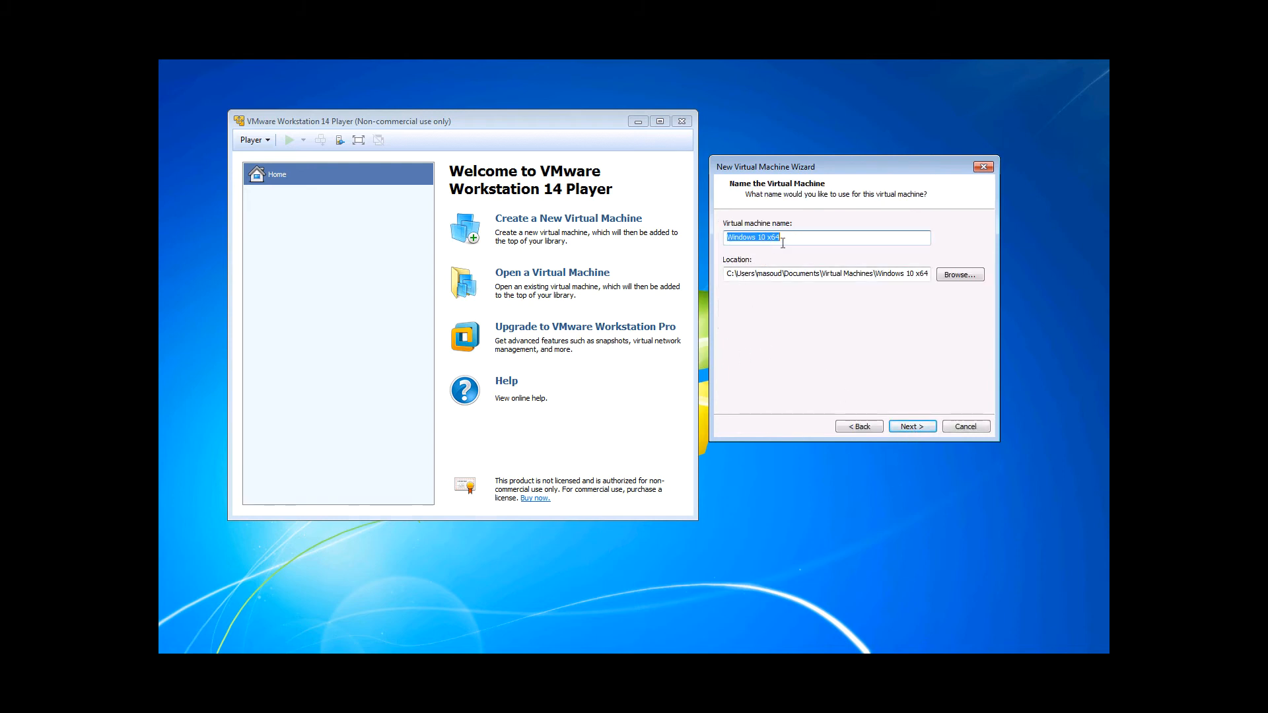
- Name the virtual machine Win10 and continue
key(BackSpace)
text(Win10)
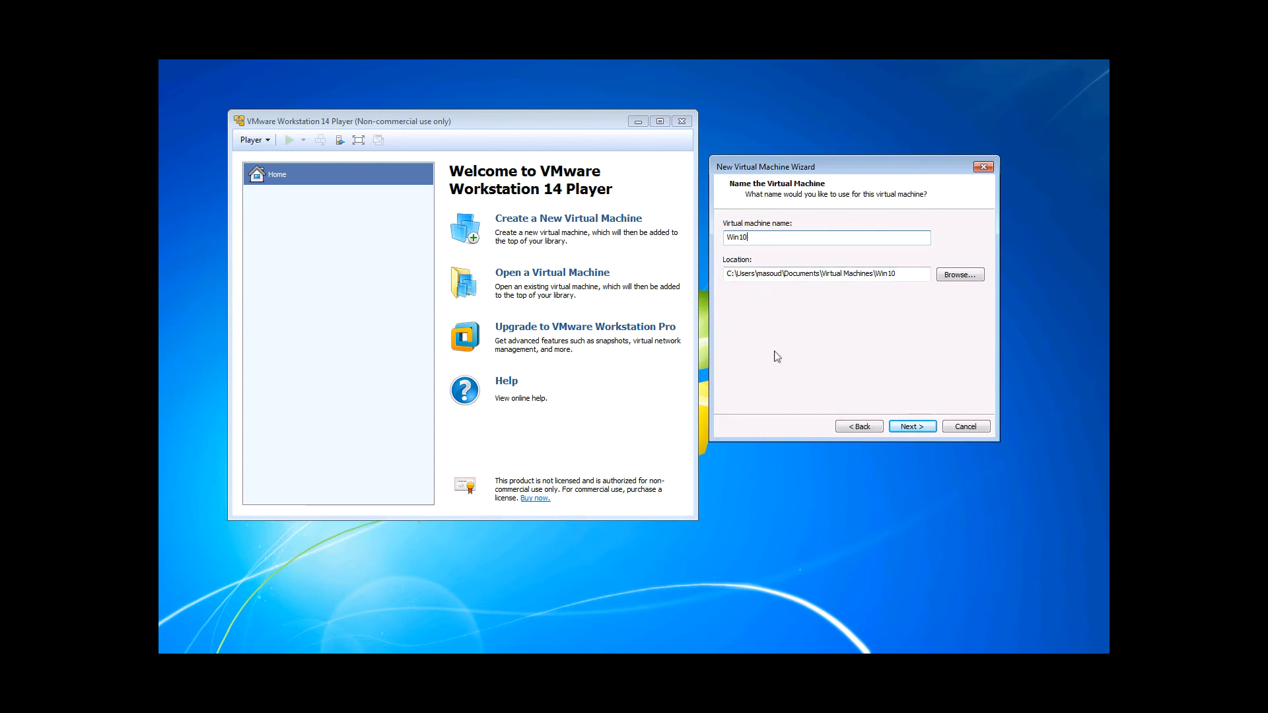
click(917, 428)
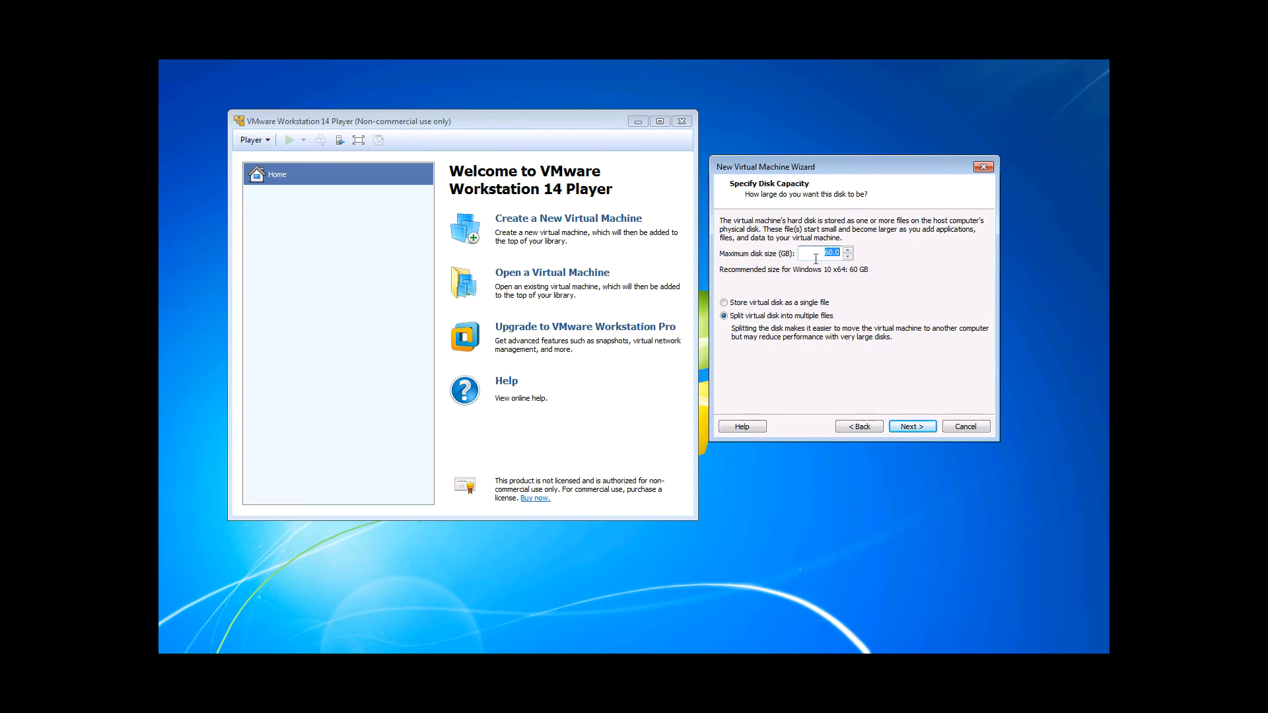
- Set the maximum disk size to 100 GB, store the virtual disk as a single file, and continue
click(815, 258)
text(10)
click(783, 302)
click(912, 426)
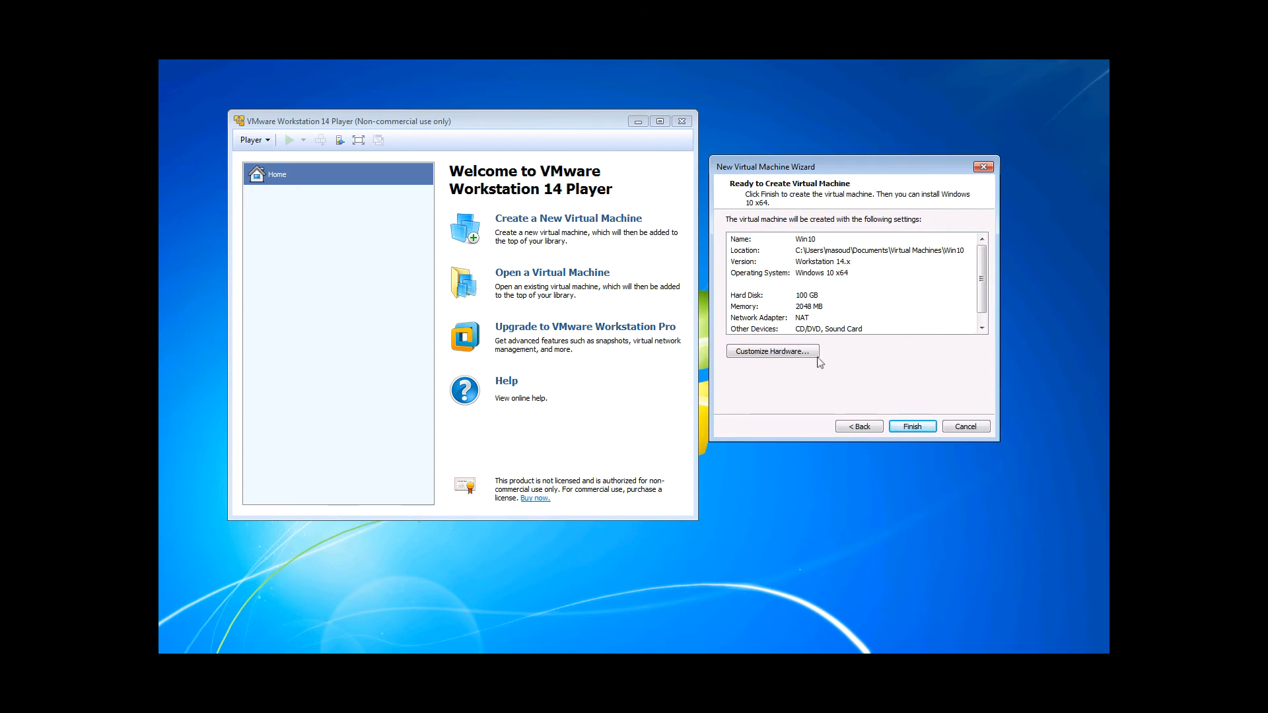
- Open the hardware customization and remove the sound card and printer devices
click(783, 356)
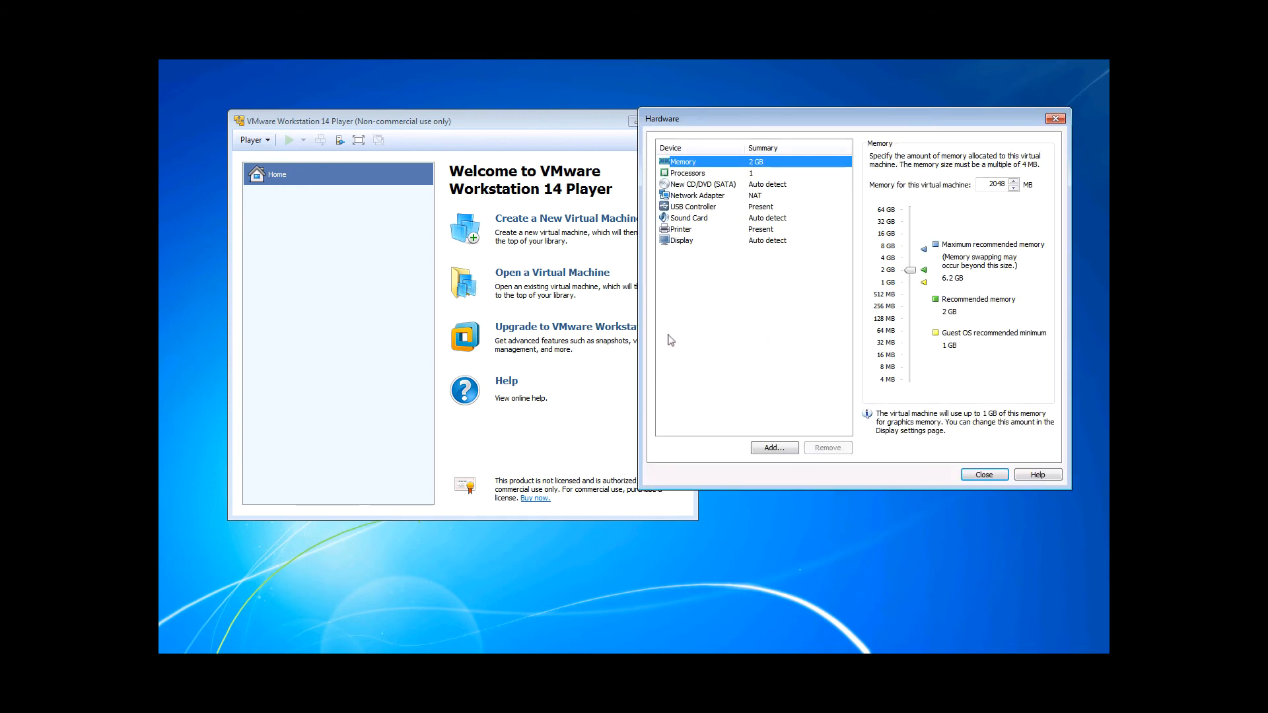
click(708, 186)
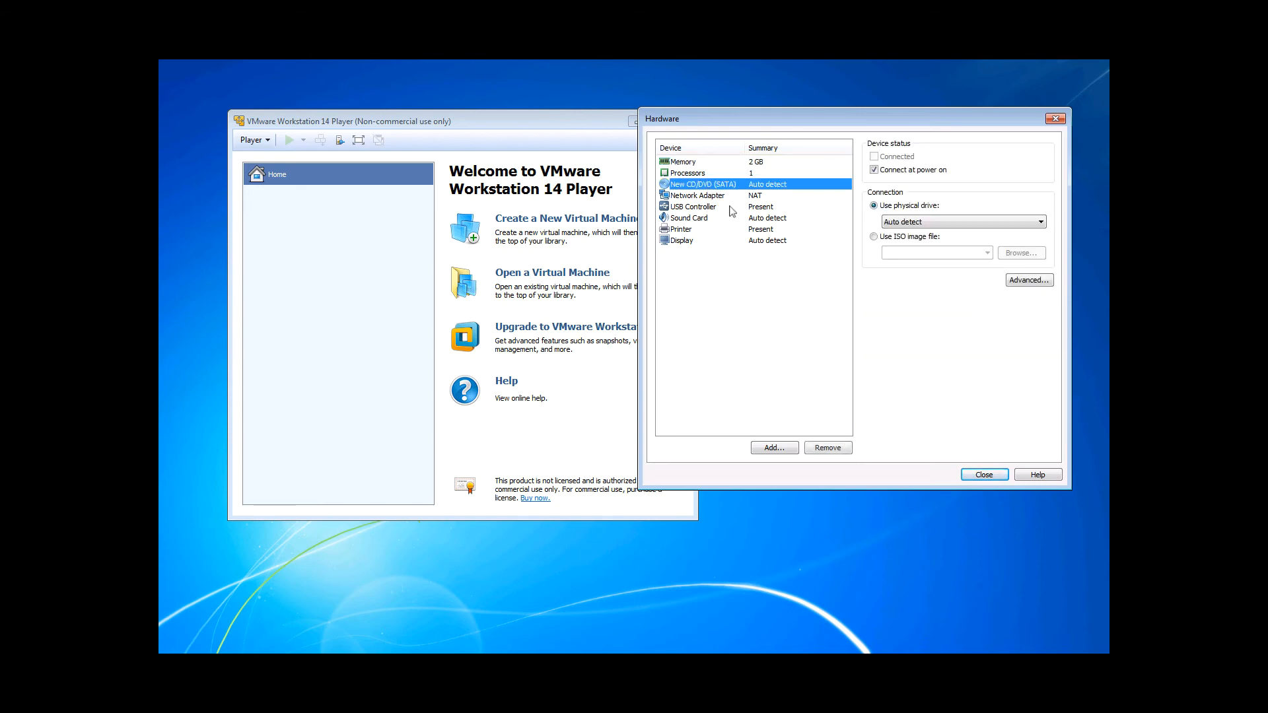
click(697, 198)
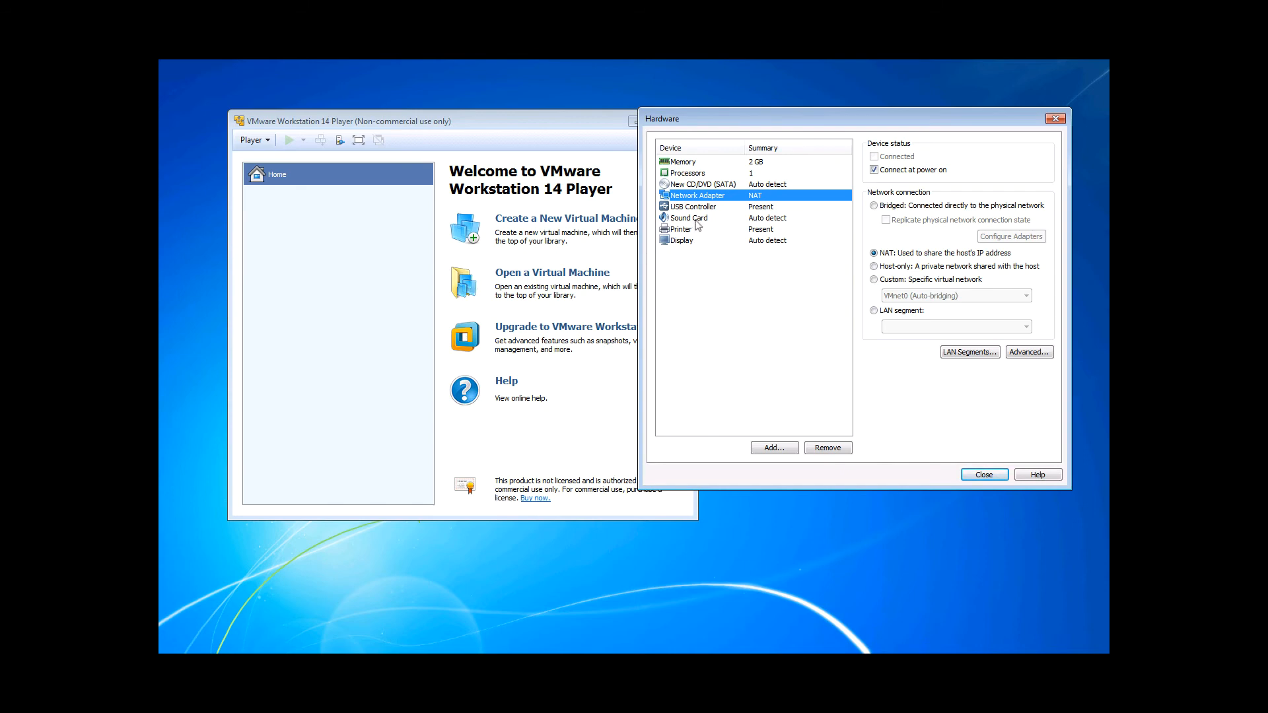
click(692, 219)
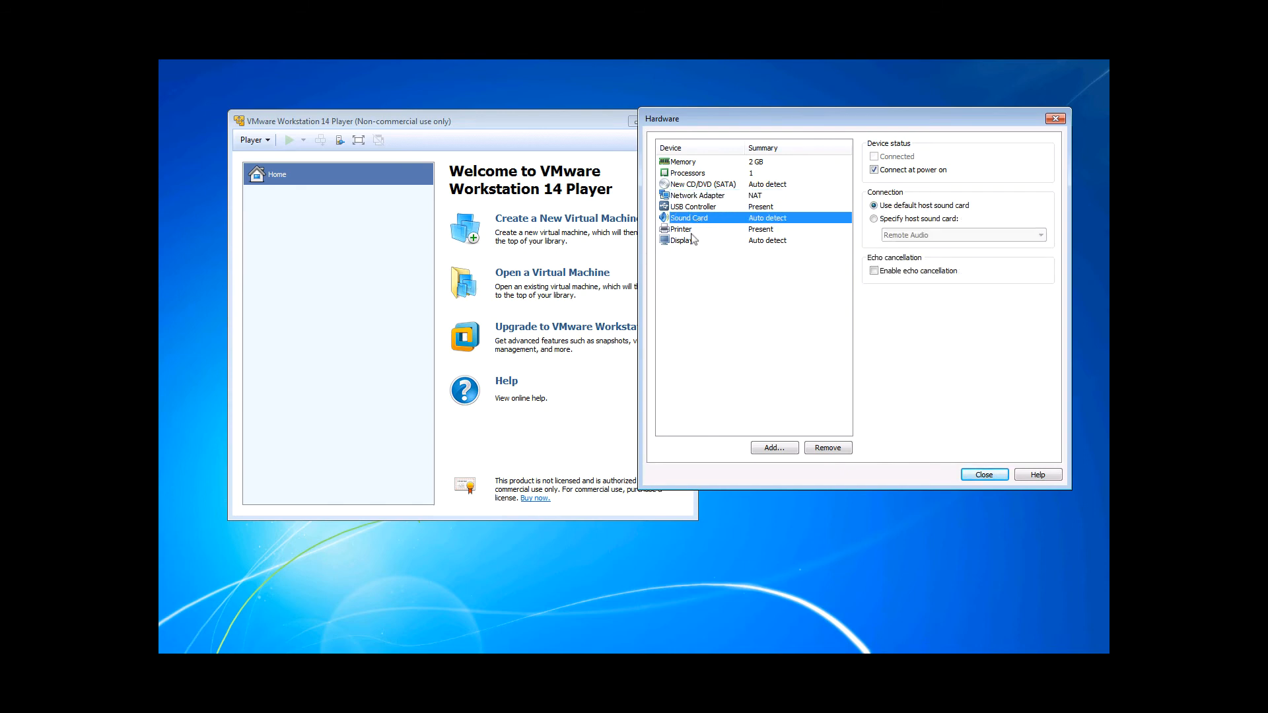
click(835, 451)
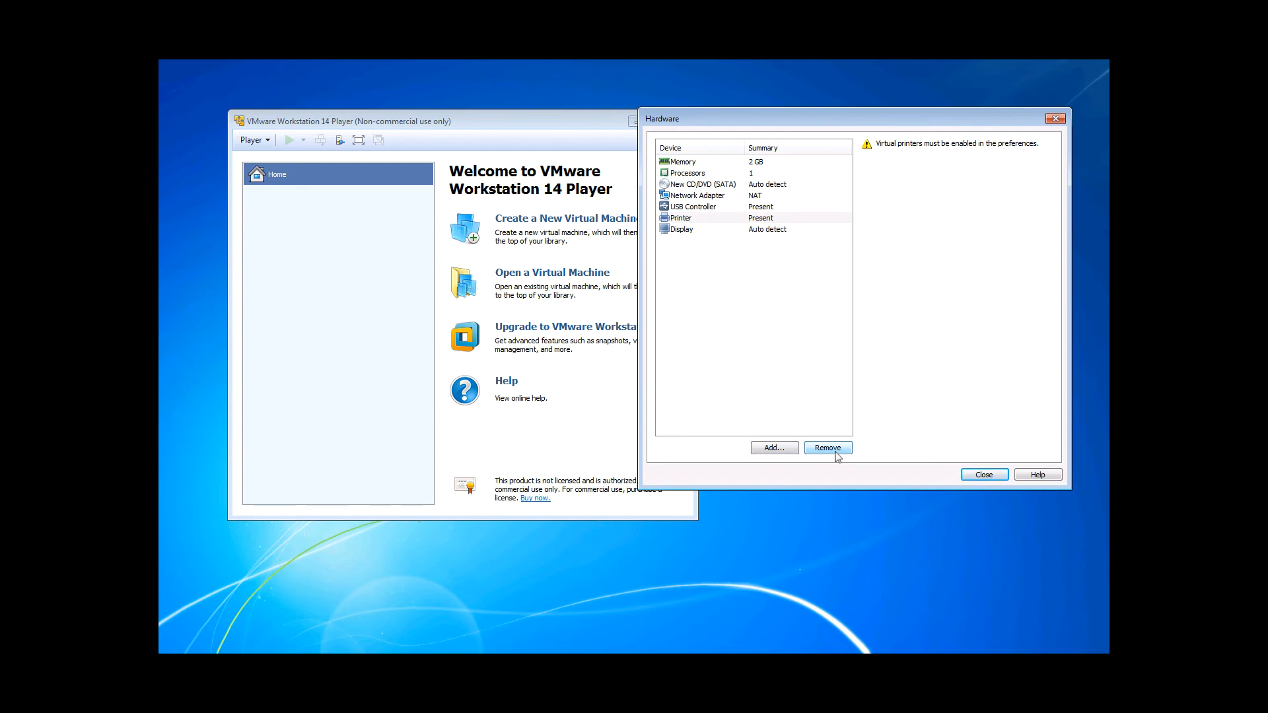
click(687, 219)
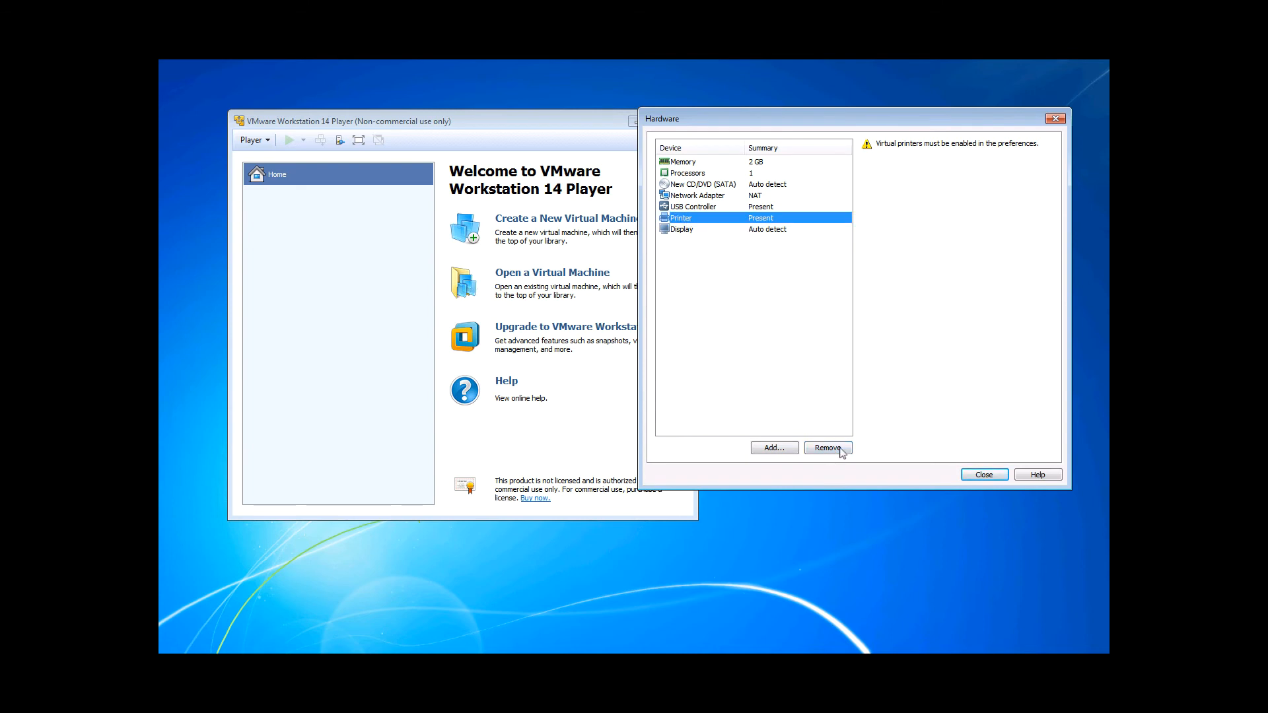
click(827, 448)
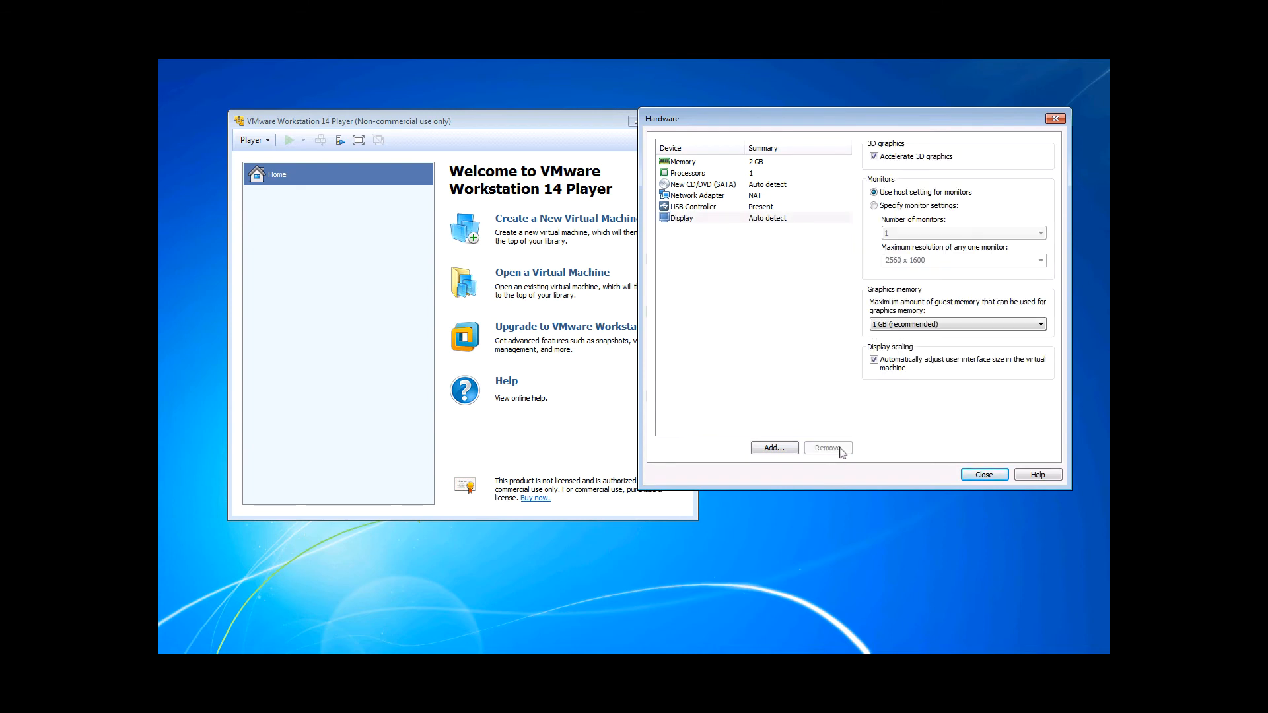
- Set the number of processor cores to 4, close the hardware settings and finish creating the virtual machine
click(718, 162)
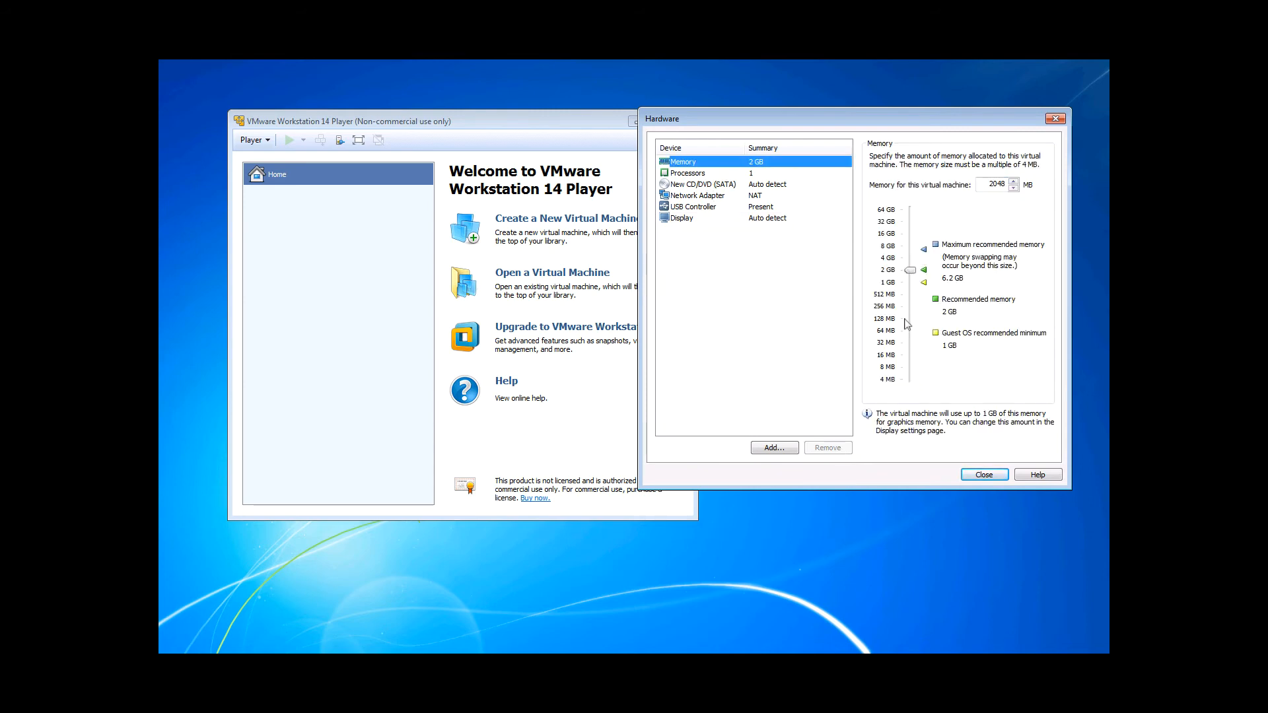
click(691, 174)
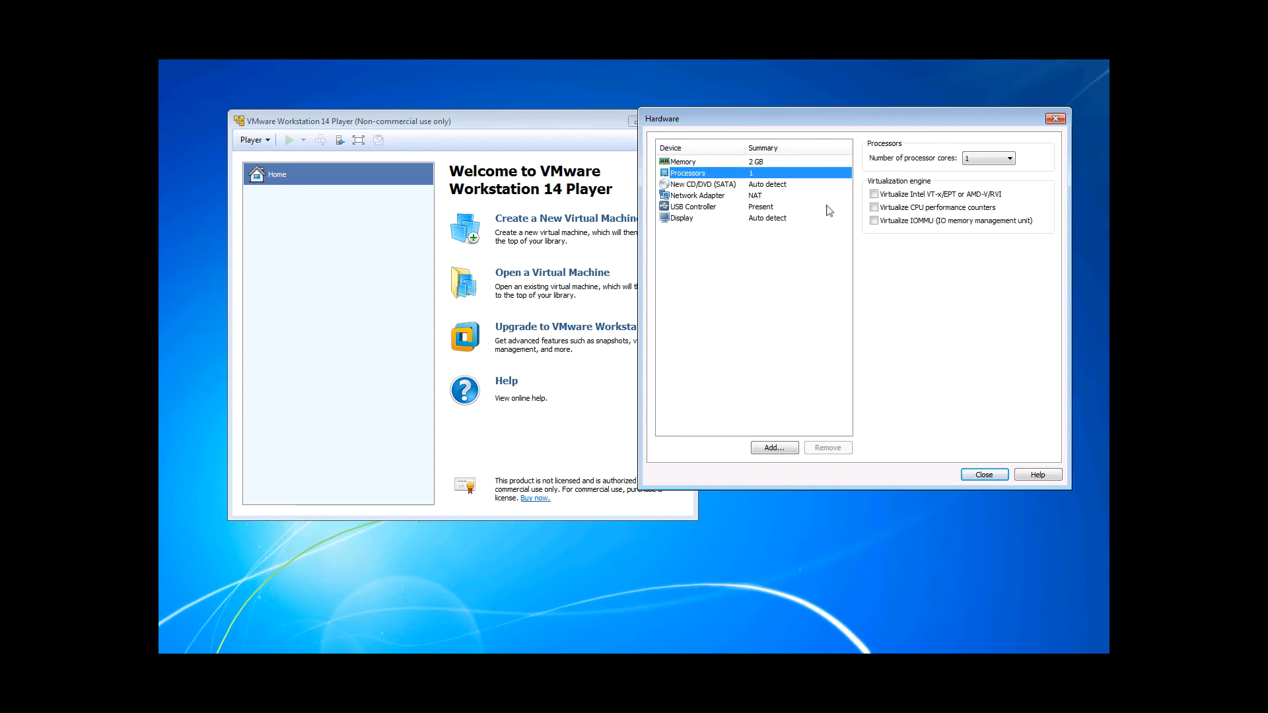
click(1009, 159)
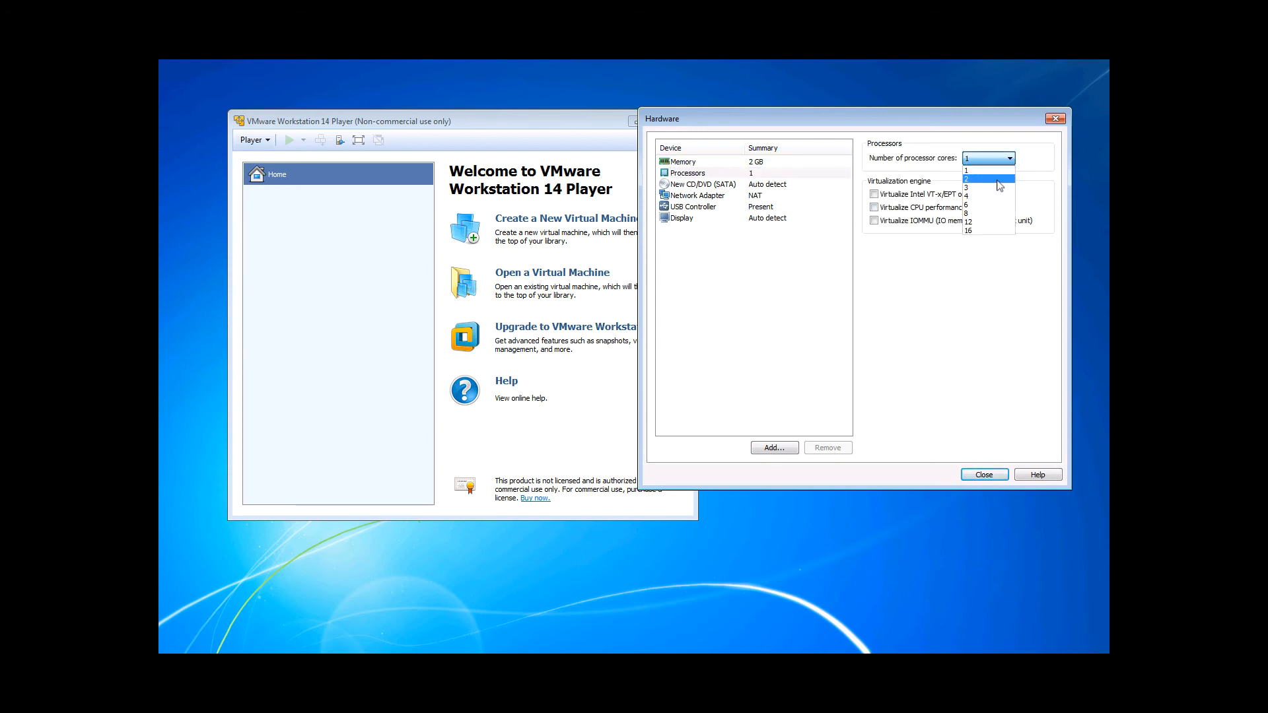
click(990, 198)
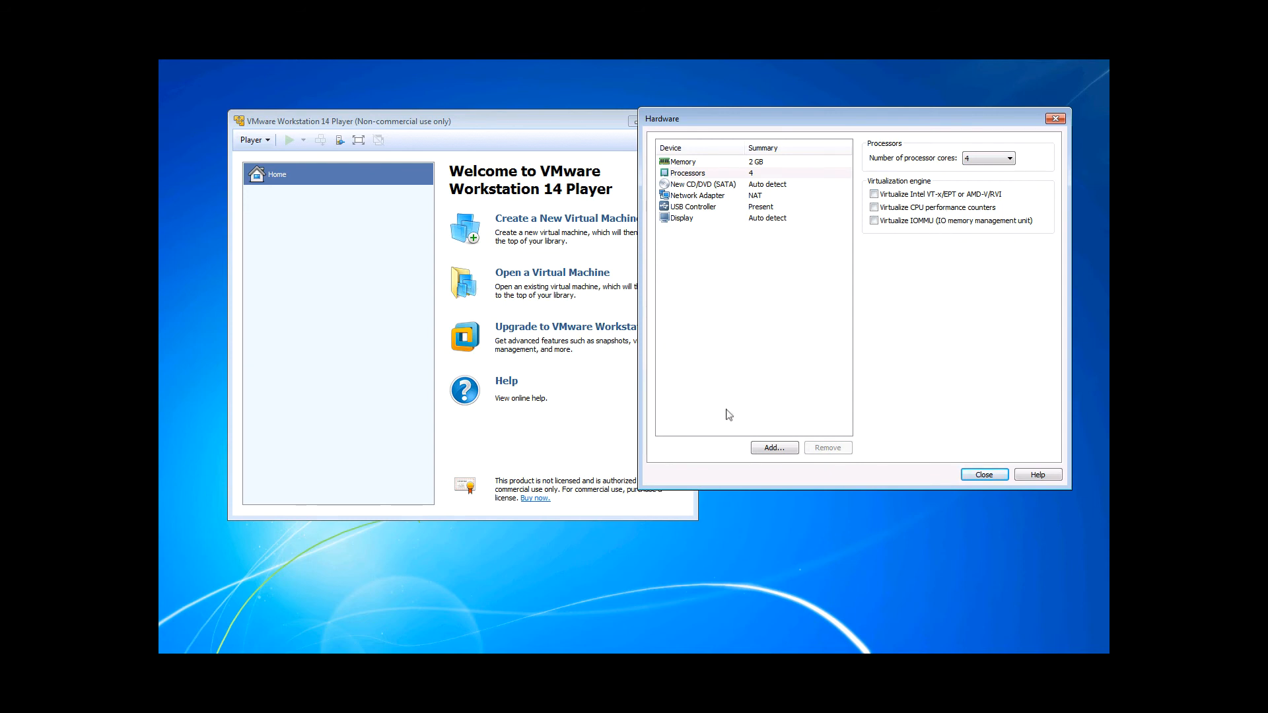
click(984, 476)
click(913, 427)
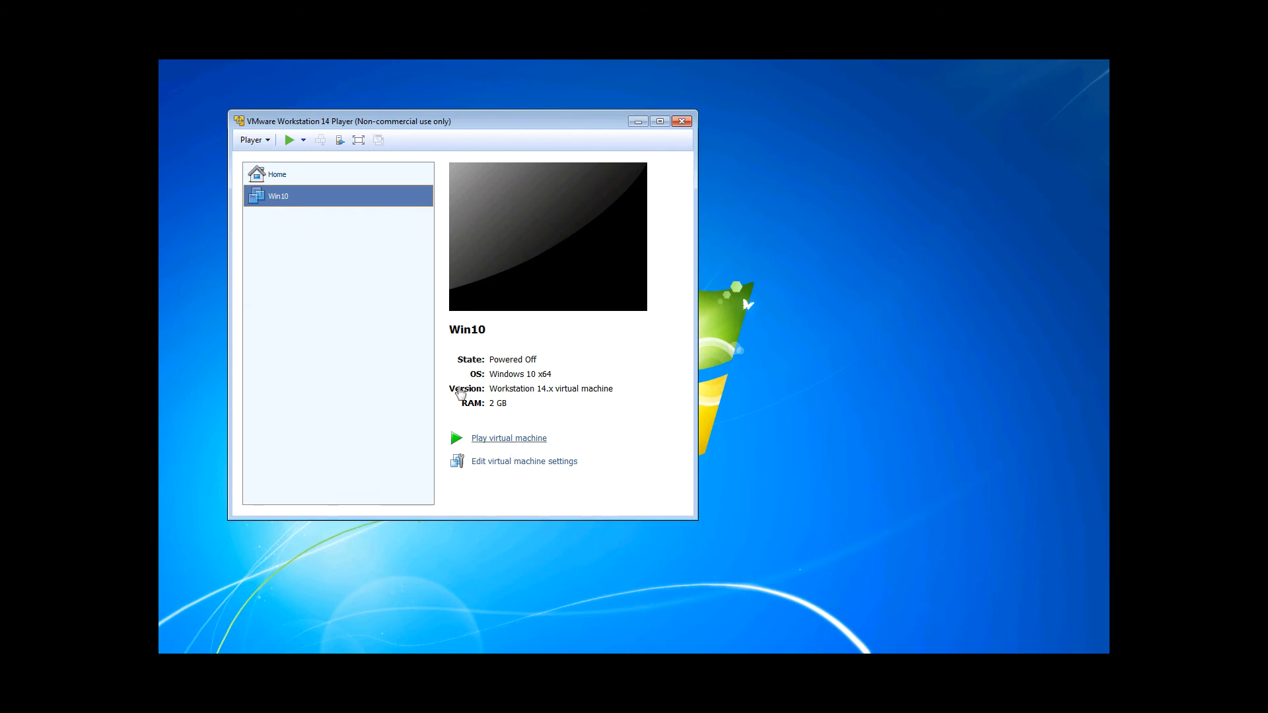
- Power on the Win10 virtual machine and choose to keep trying to connect the unavailable SATA device
right_click(272, 198)
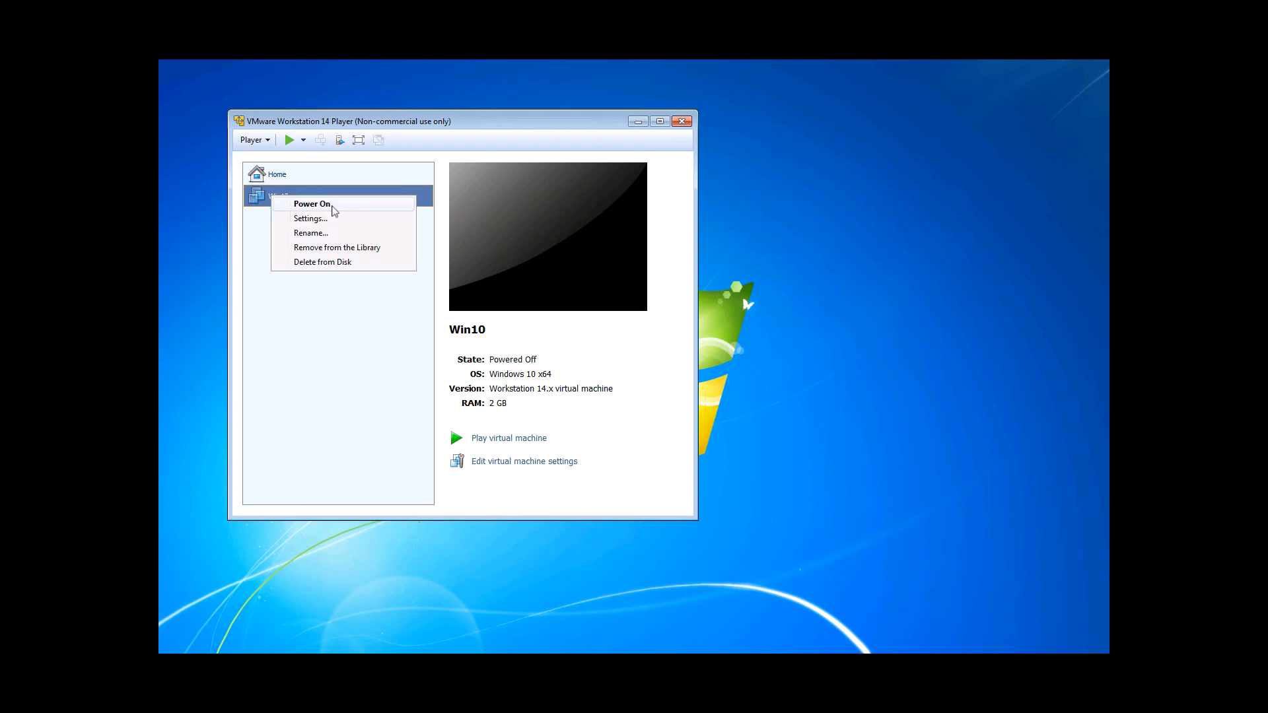
click(335, 206)
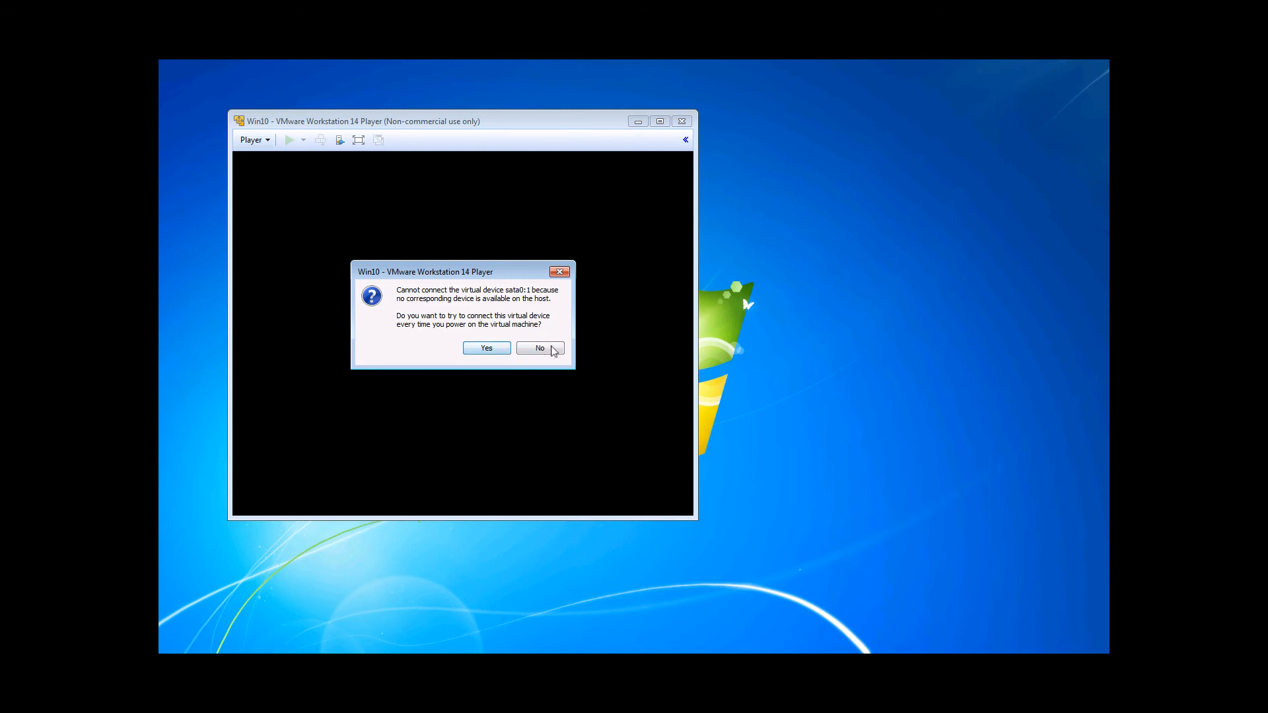
click(487, 348)
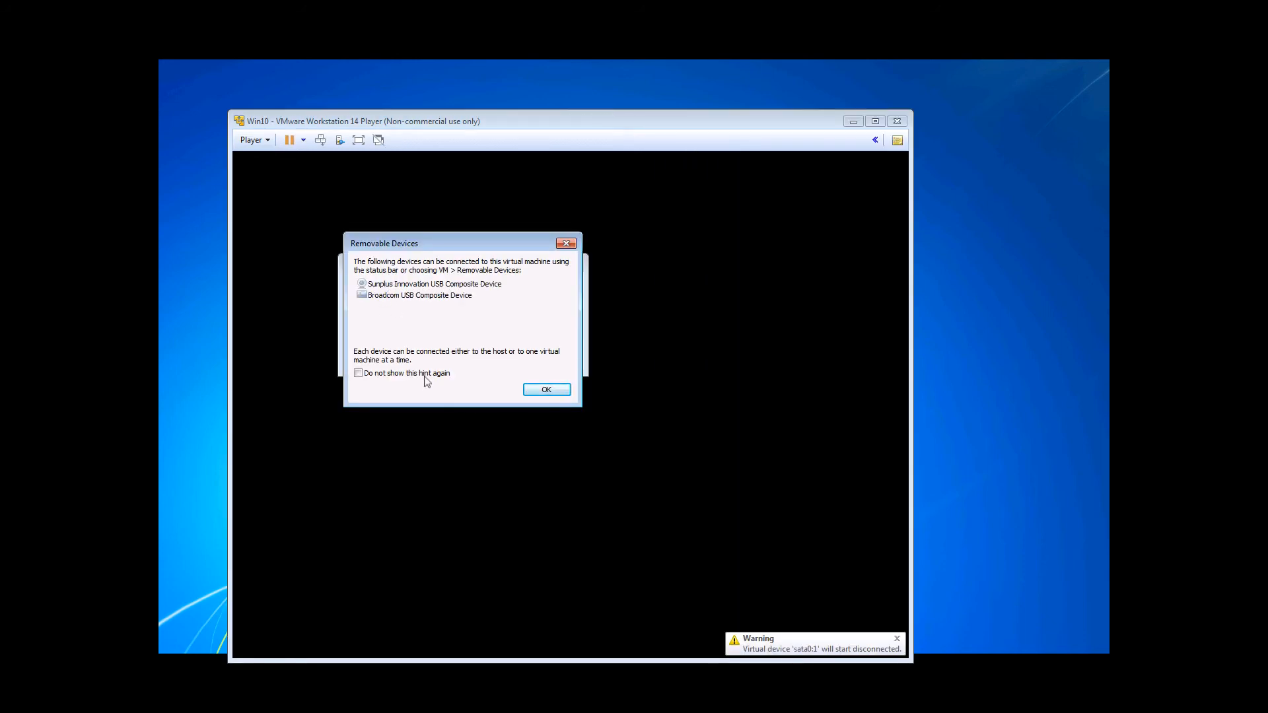
- Turn off the removable devices hint and postpone the VMware Tools download
click(359, 373)
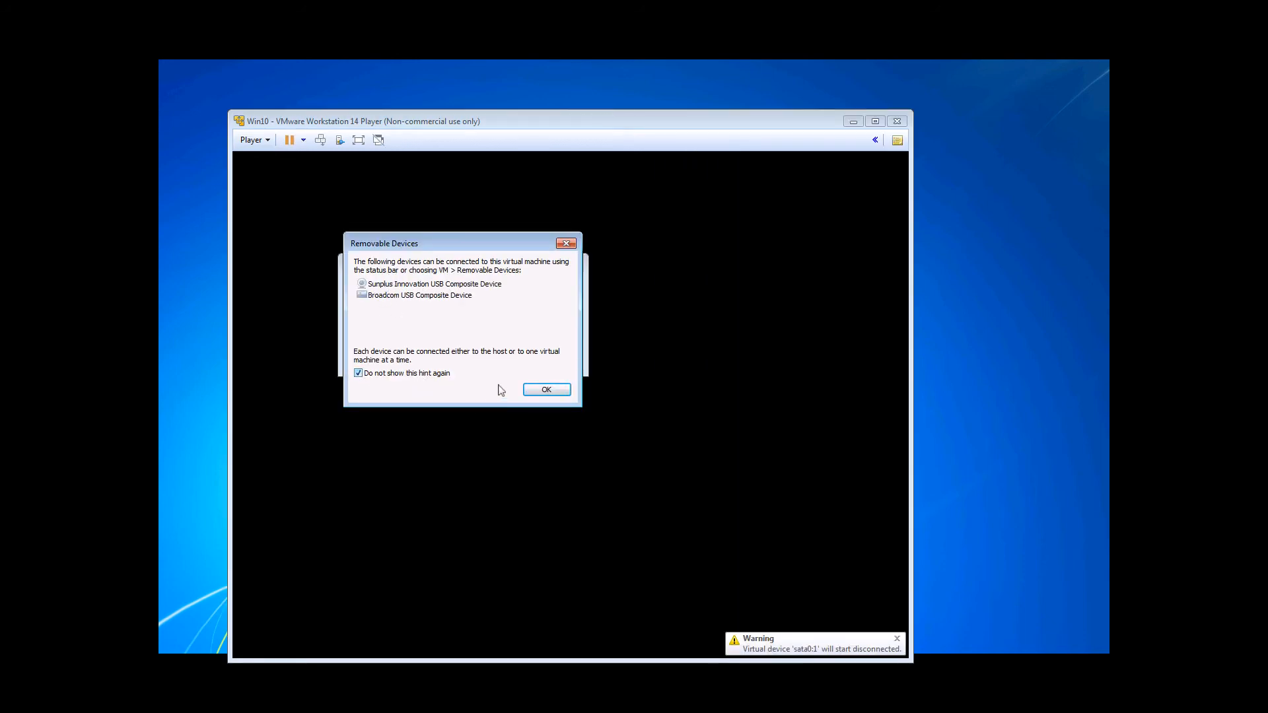
click(557, 391)
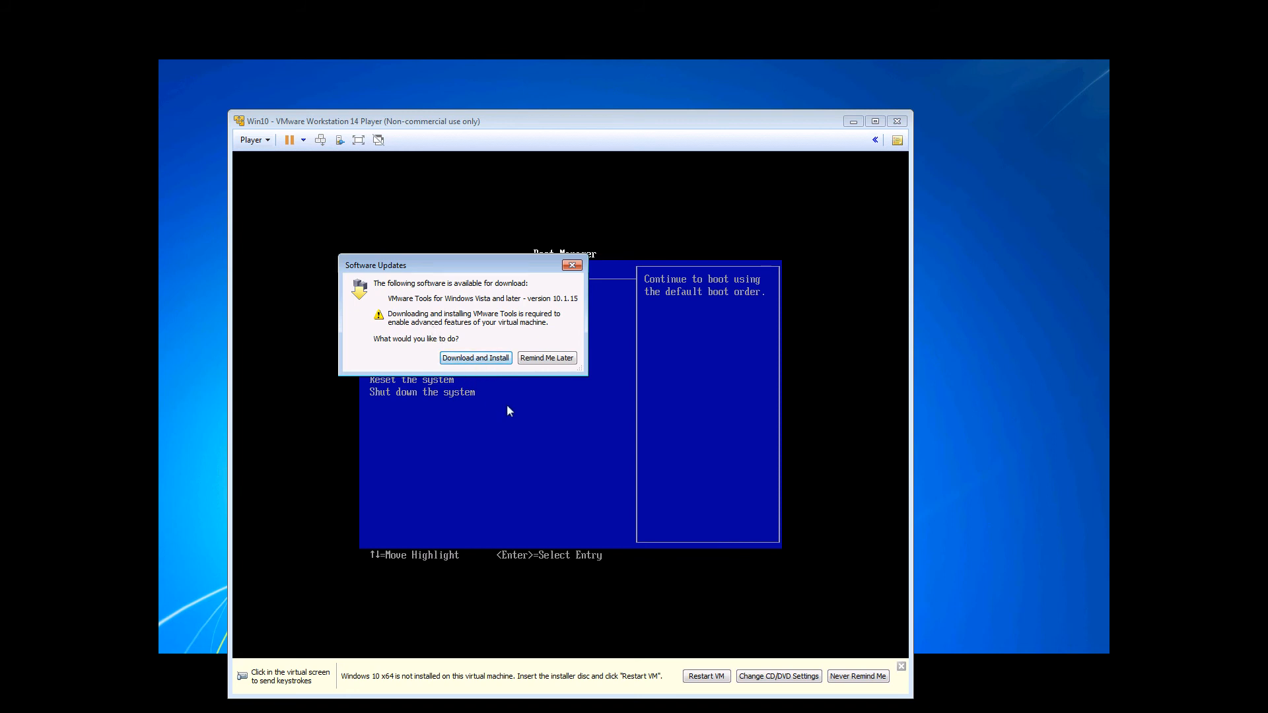
click(557, 362)
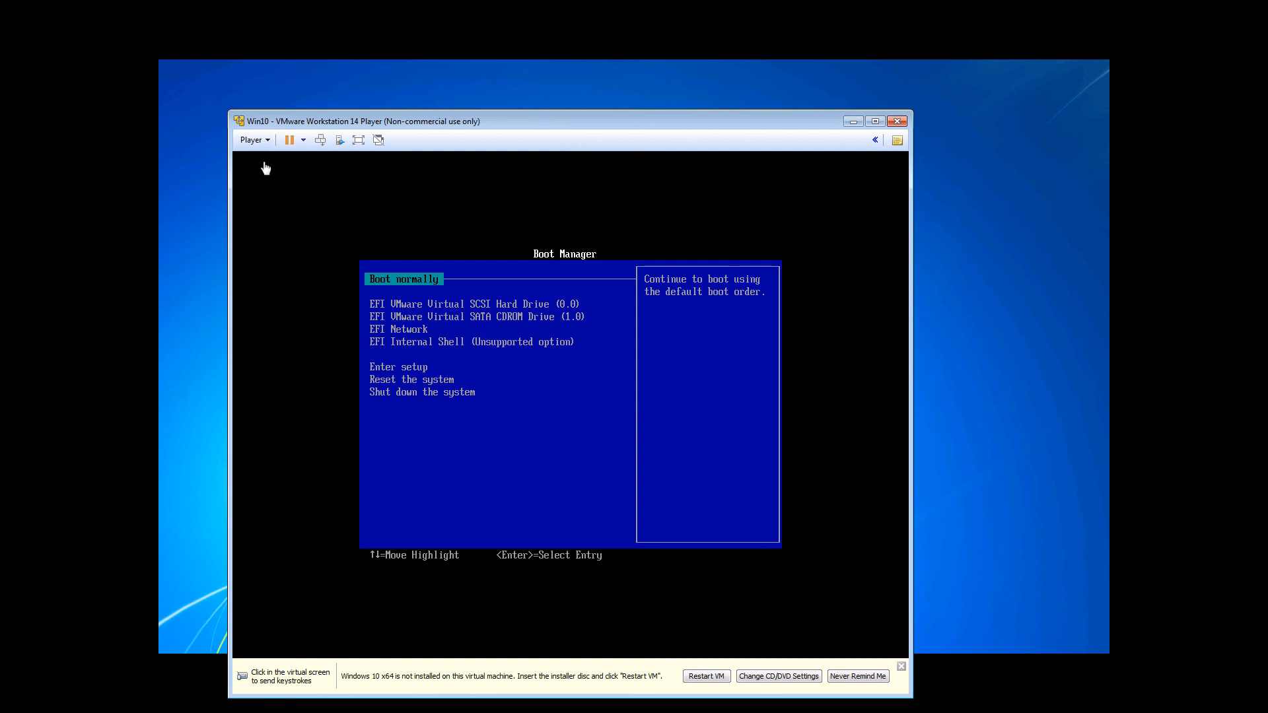
click(268, 141)
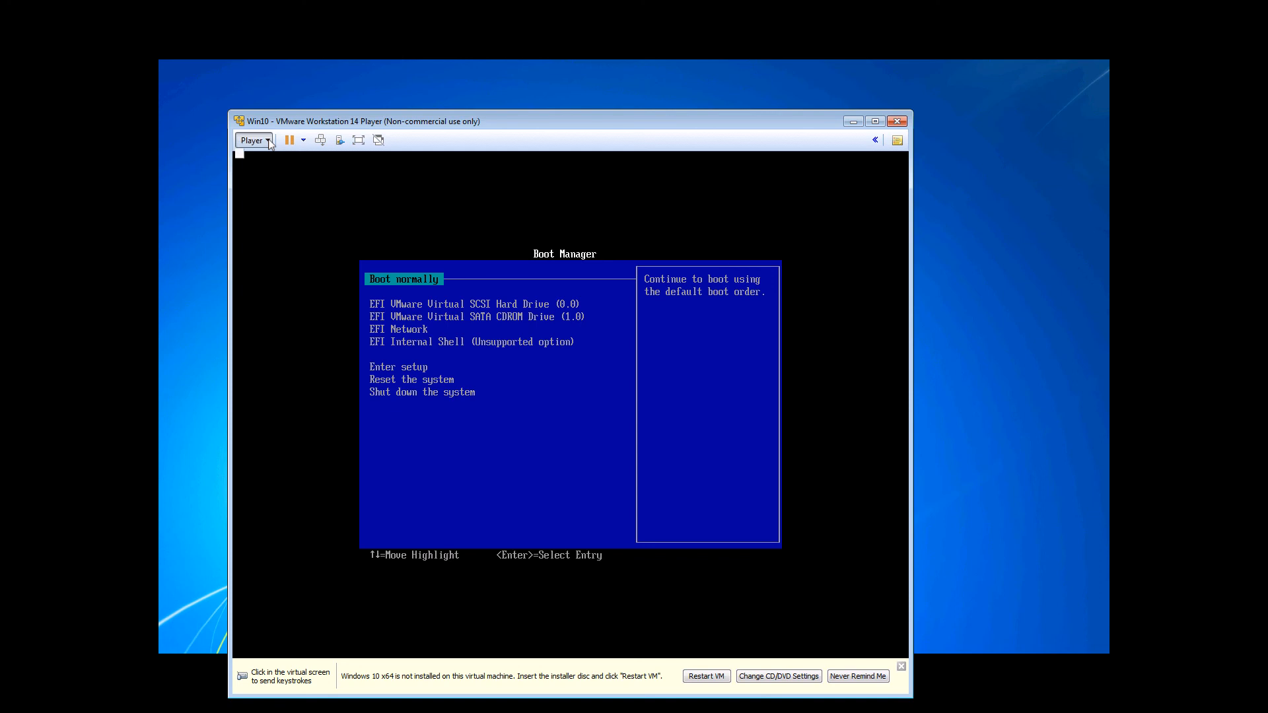
mouse_move(276, 161)
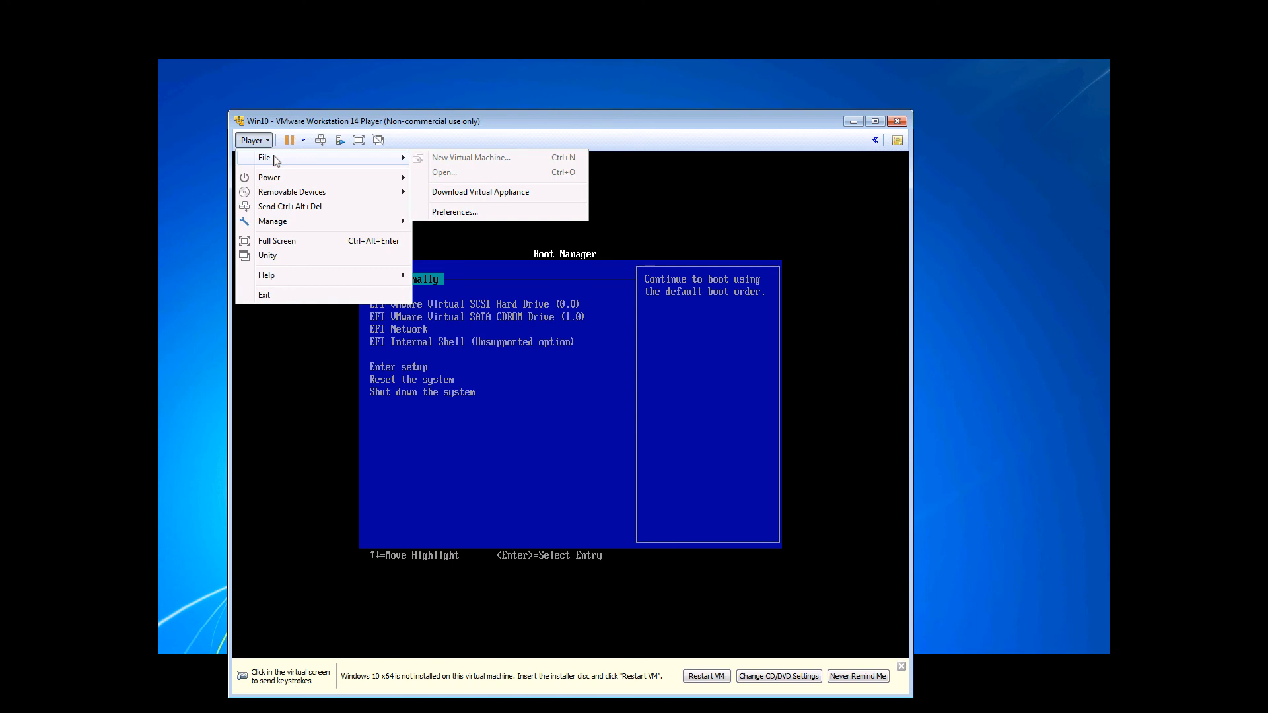
mouse_move(311, 177)
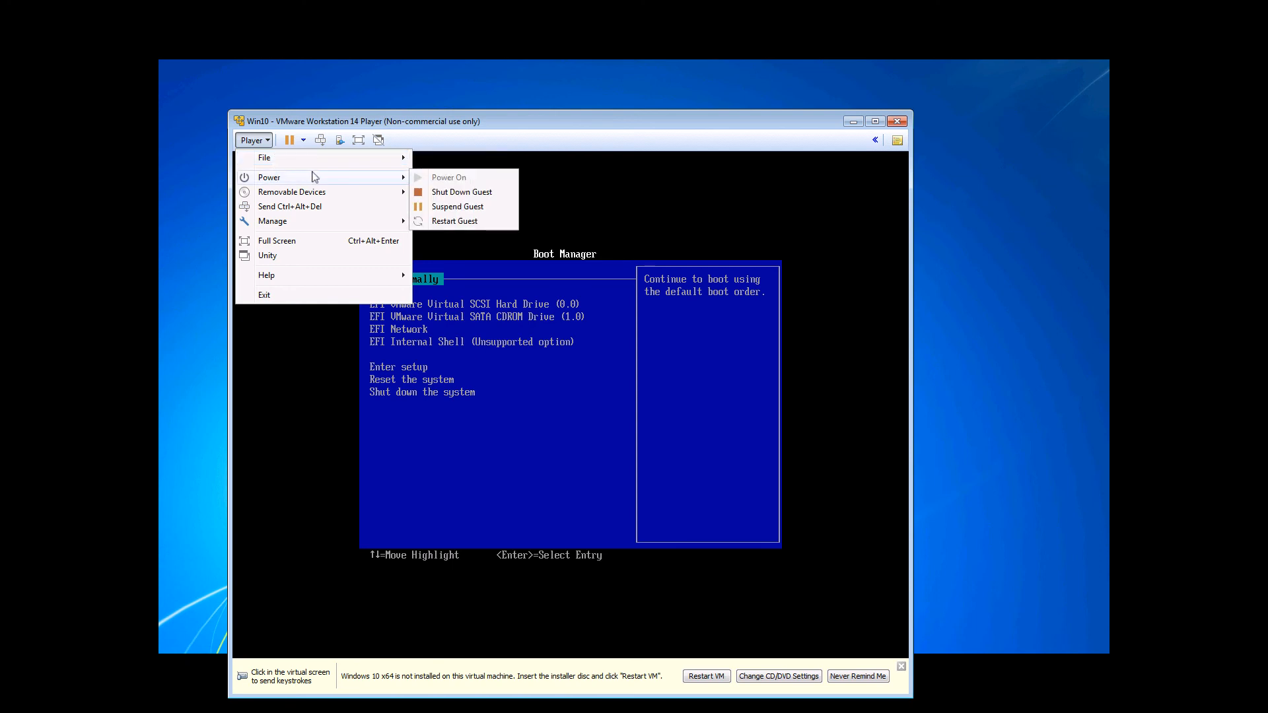
mouse_move(334, 195)
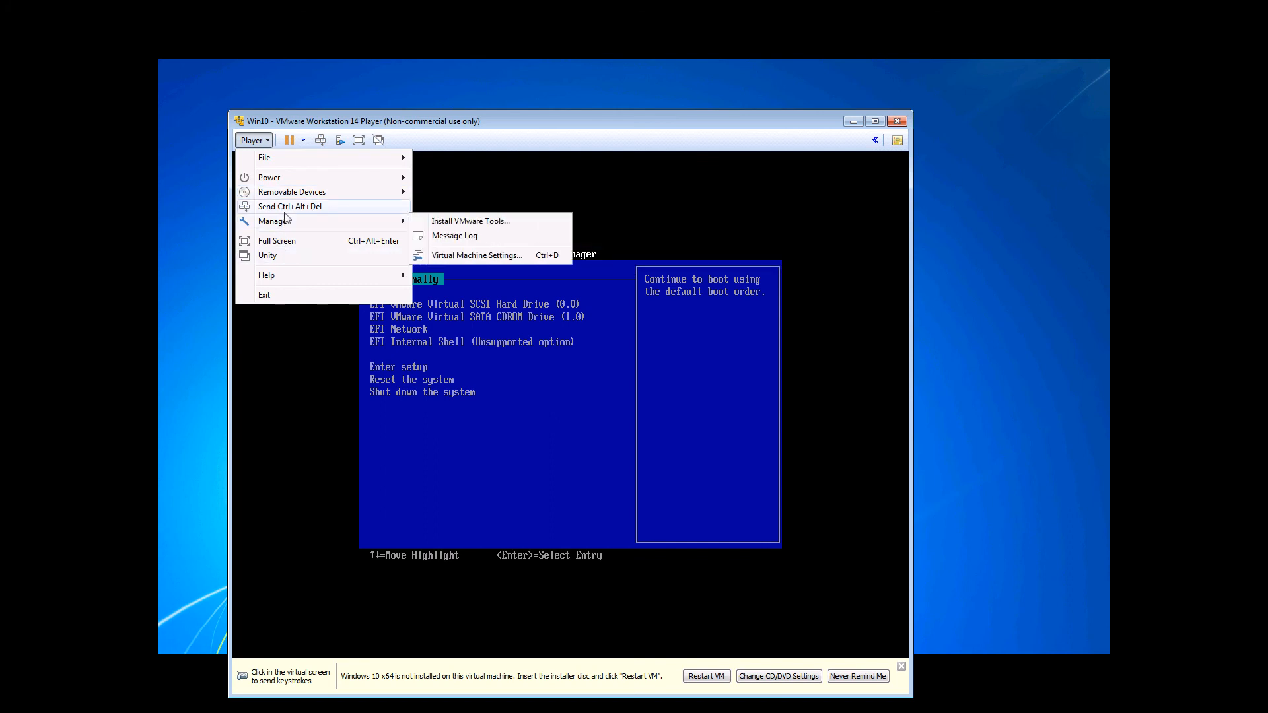
mouse_move(291, 224)
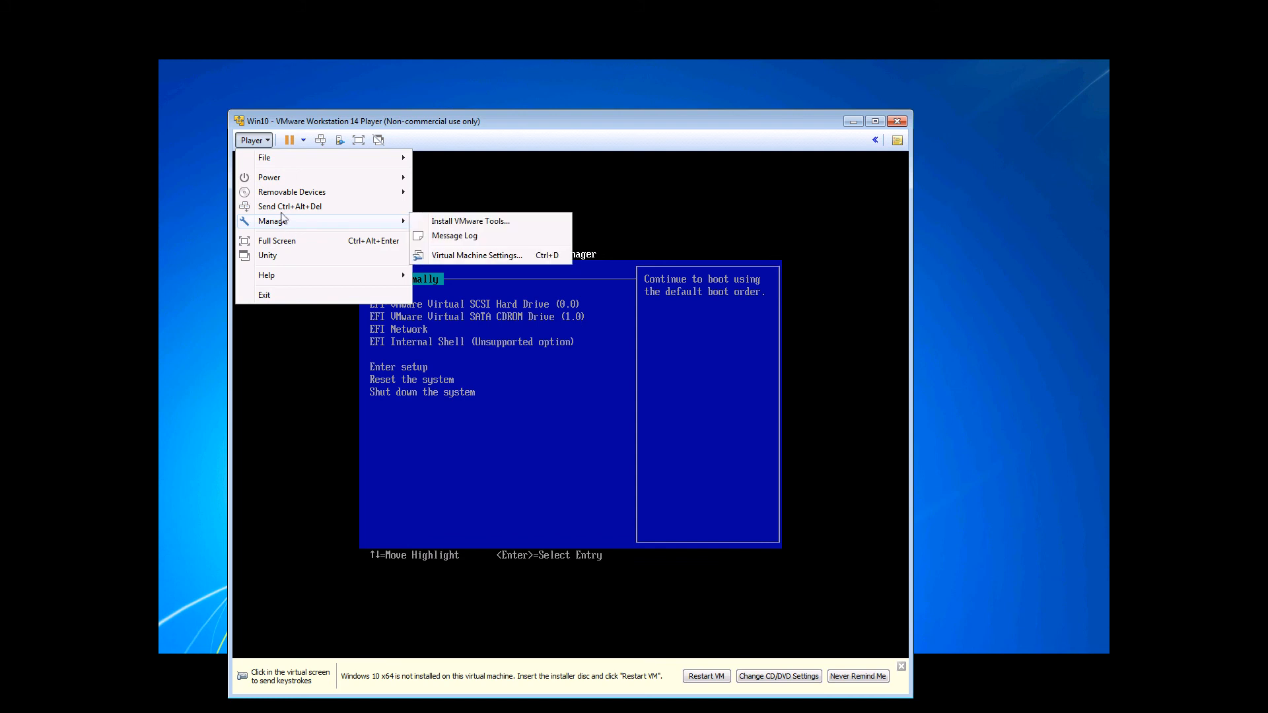
click(476, 257)
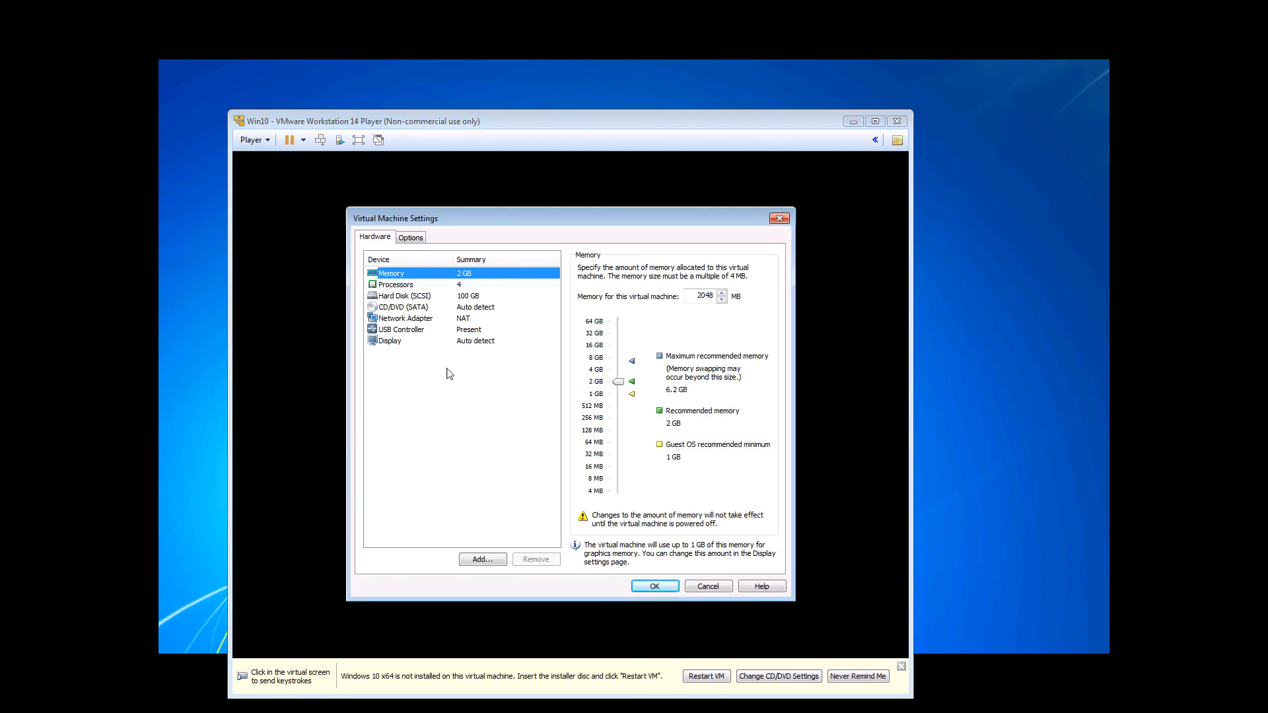
click(399, 311)
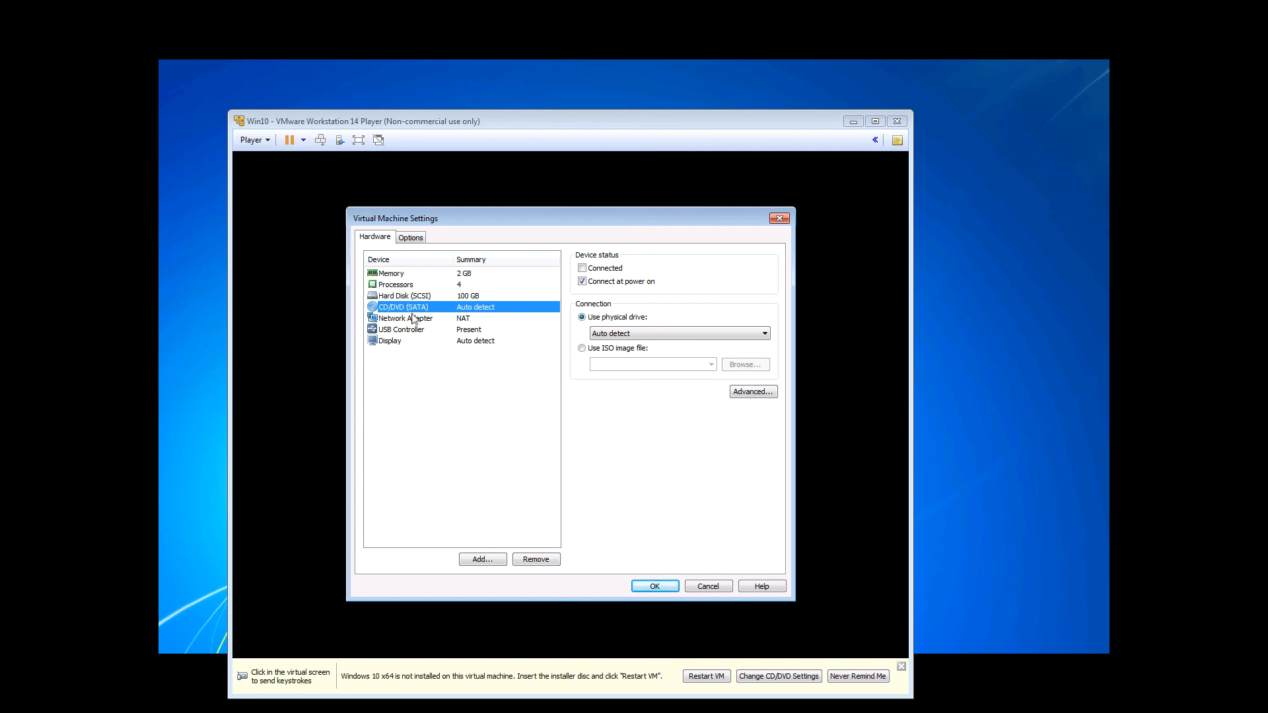
click(582, 349)
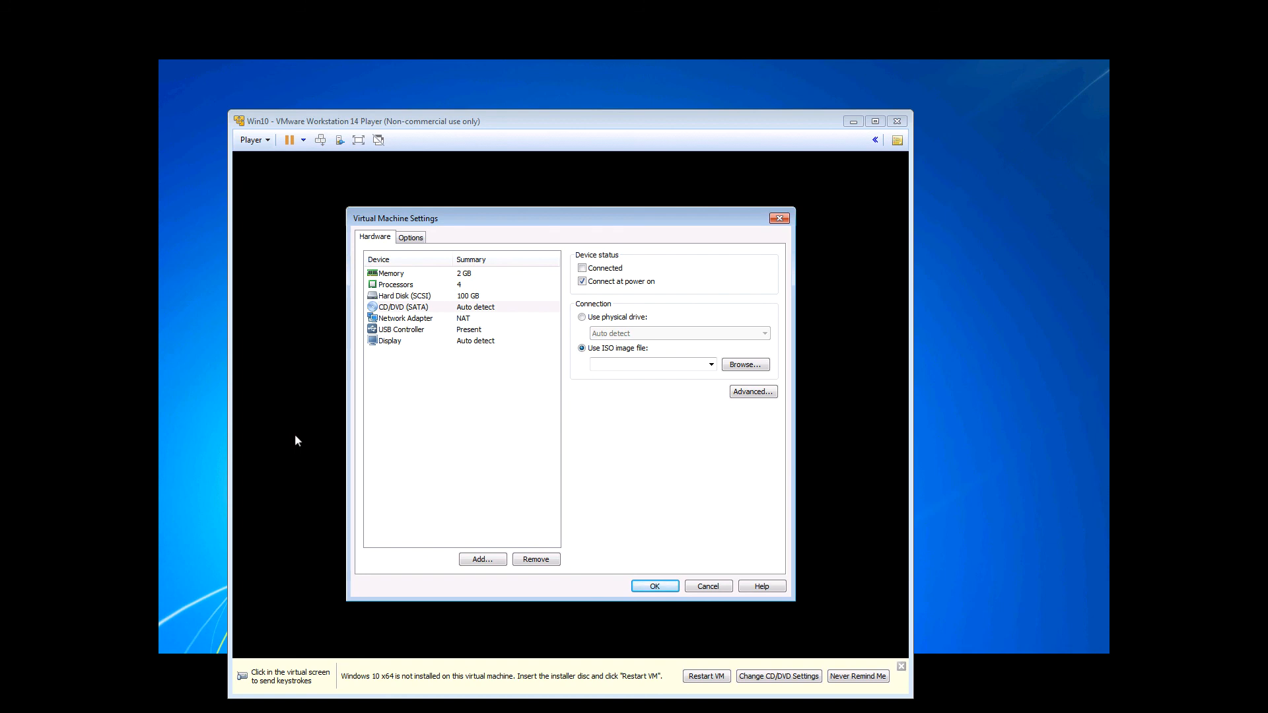
click(721, 587)
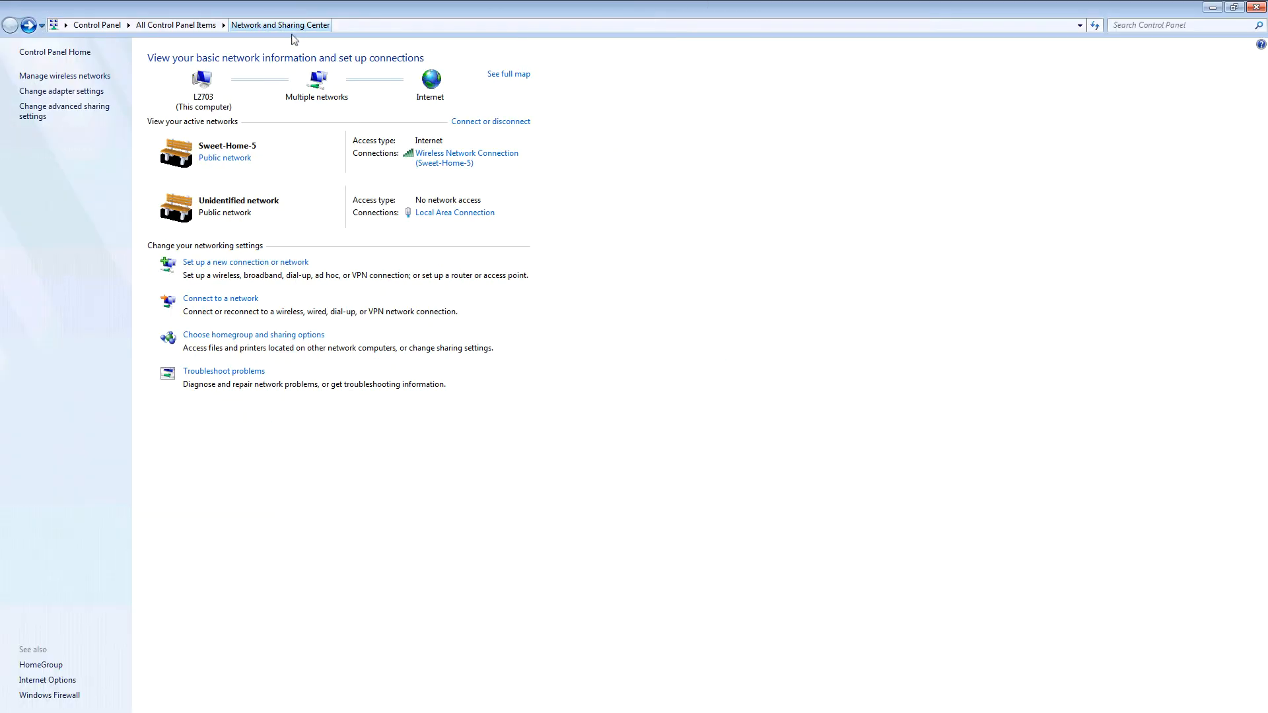
- Open the network adapter settings, examine the connections, and select both VMware network adapters VMnet1 and VMnet8
click(66, 92)
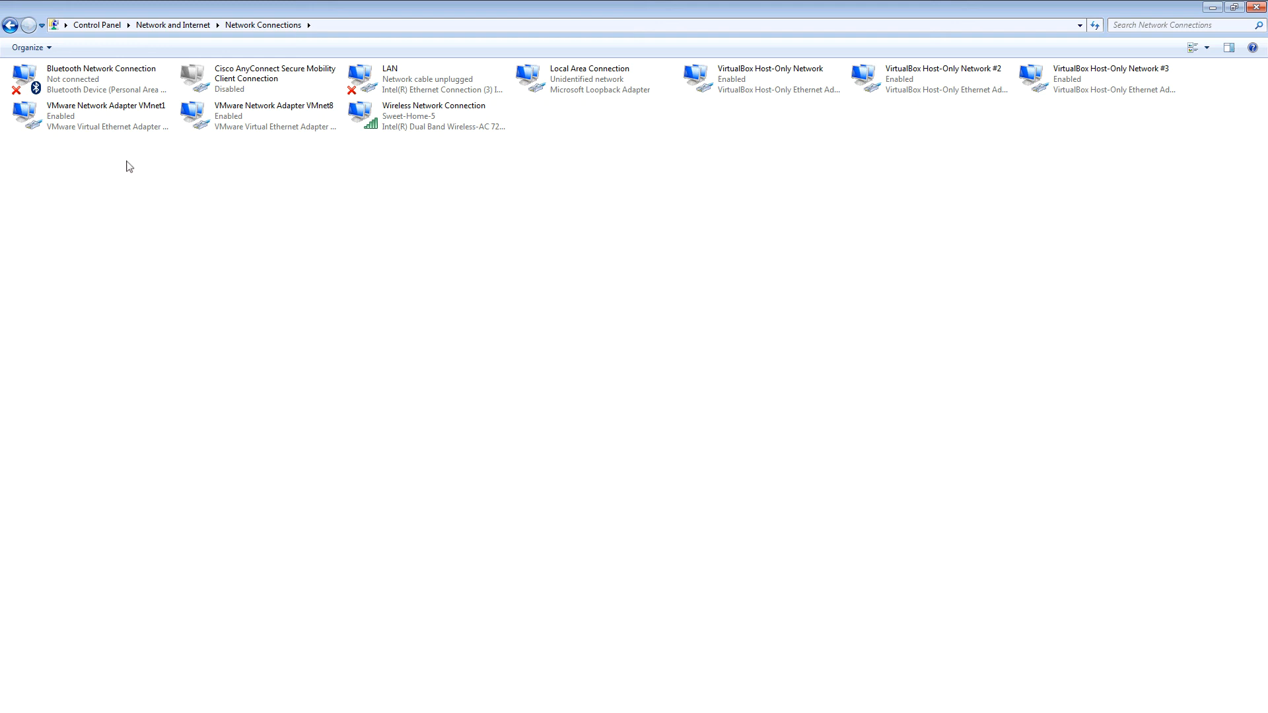
click(75, 119)
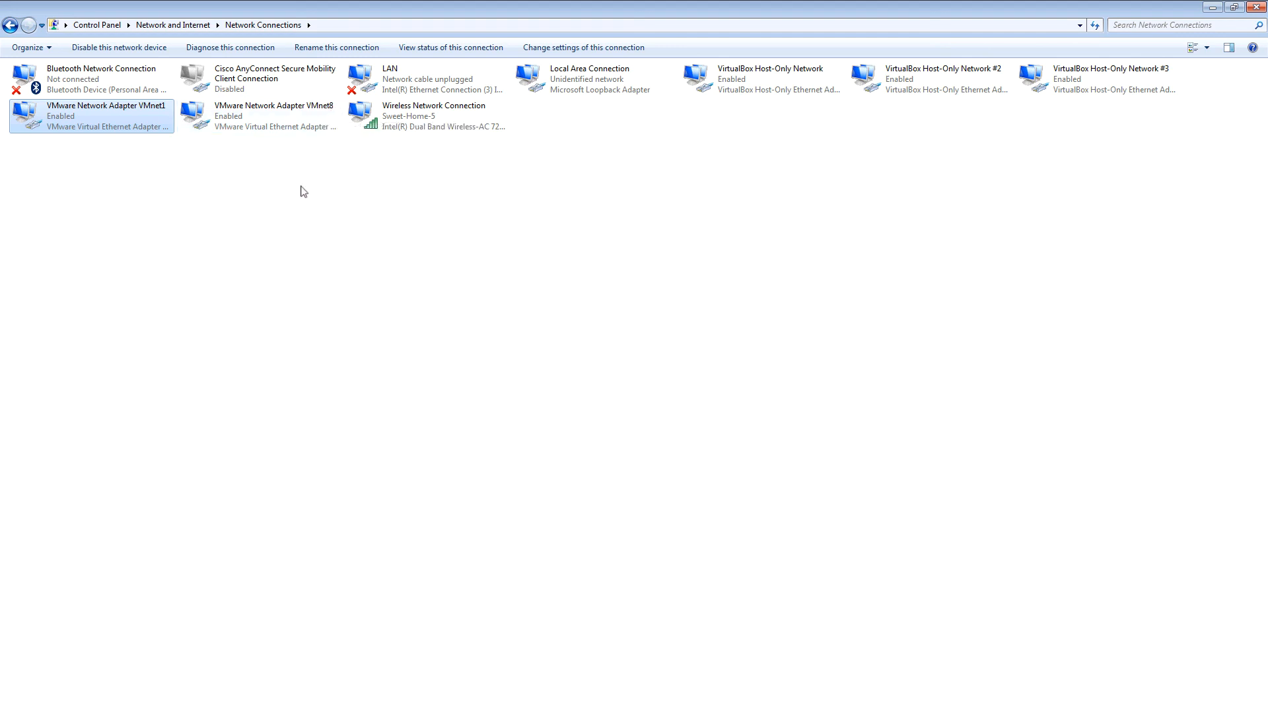
drag(330, 191, 86, 116)
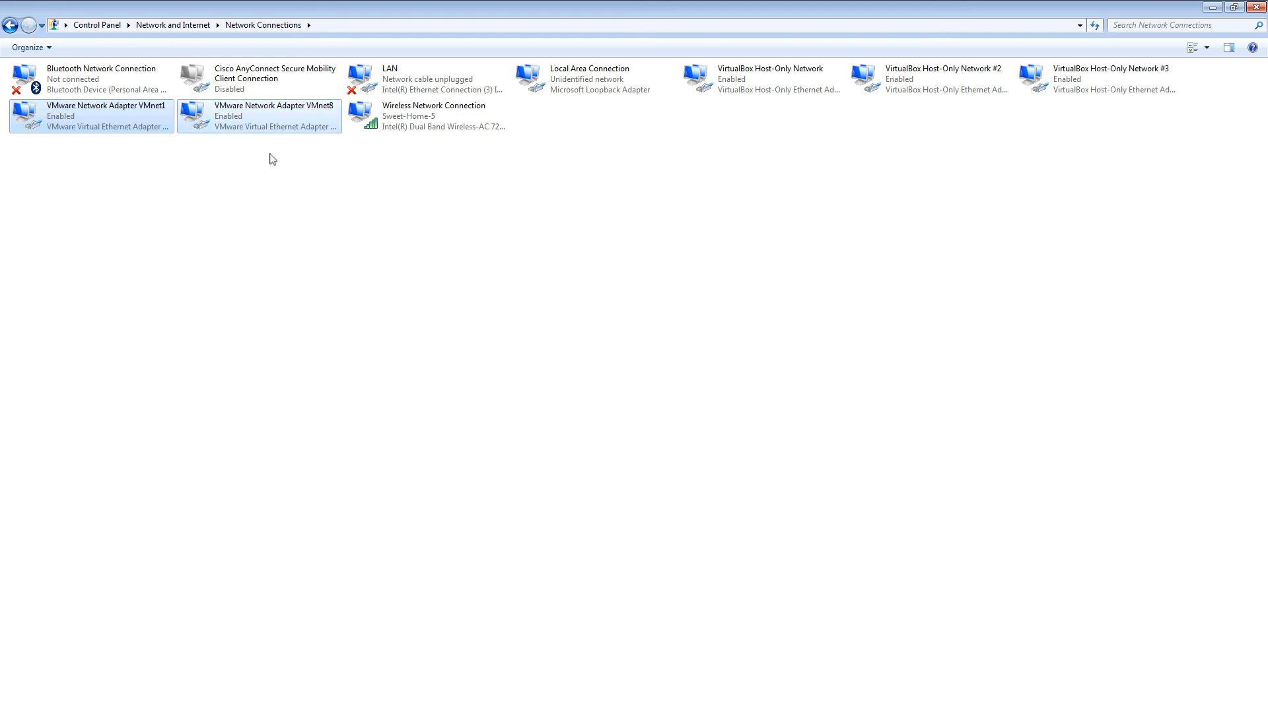
drag(1163, 188, 403, 56)
click(615, 170)
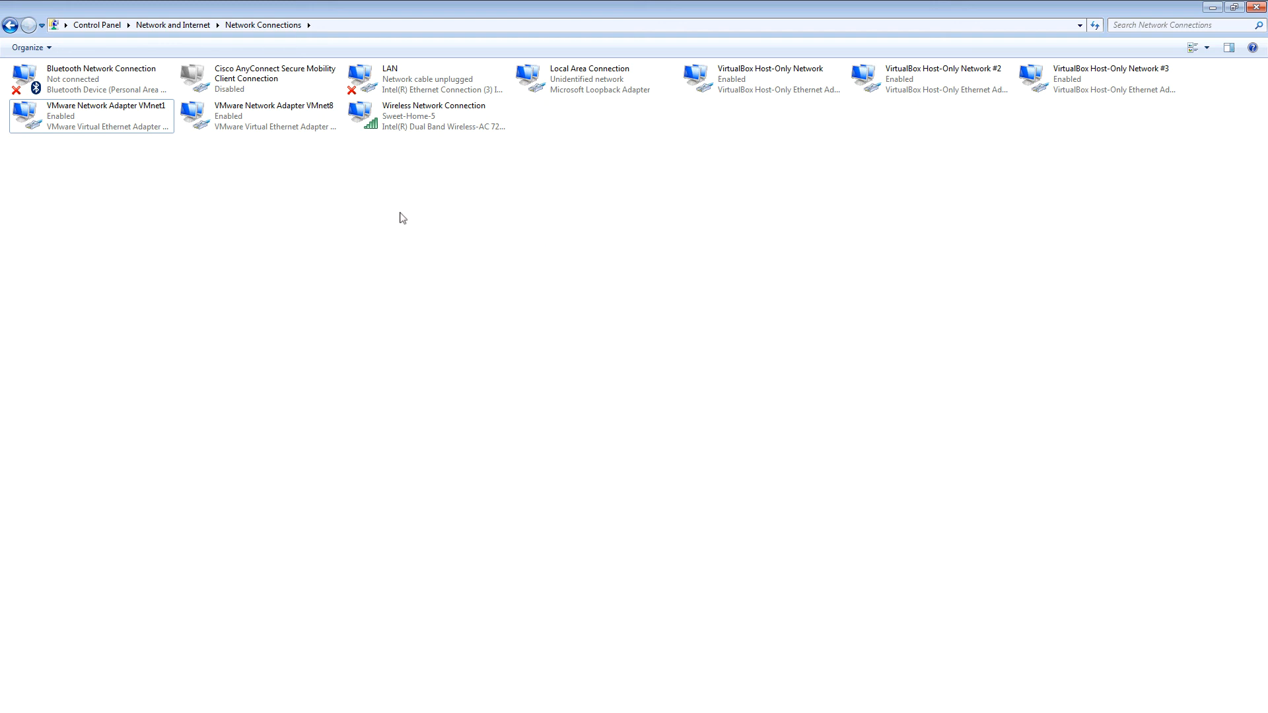
click(415, 126)
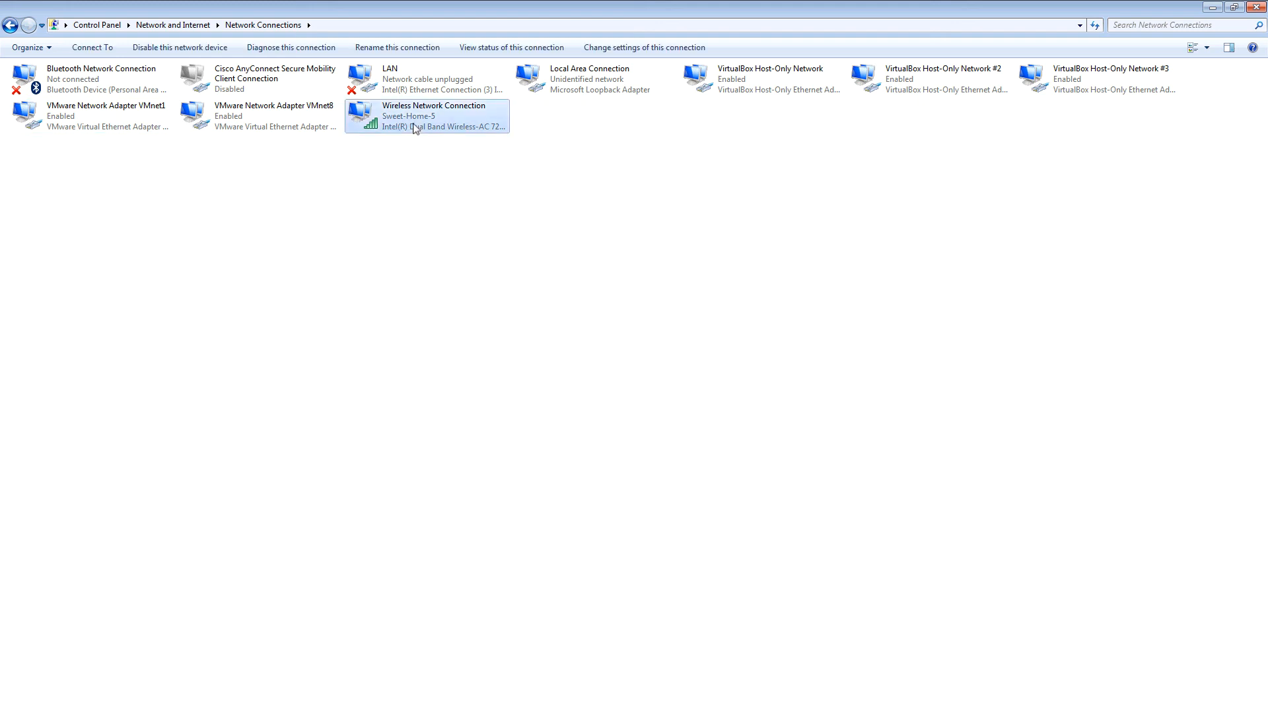
click(397, 93)
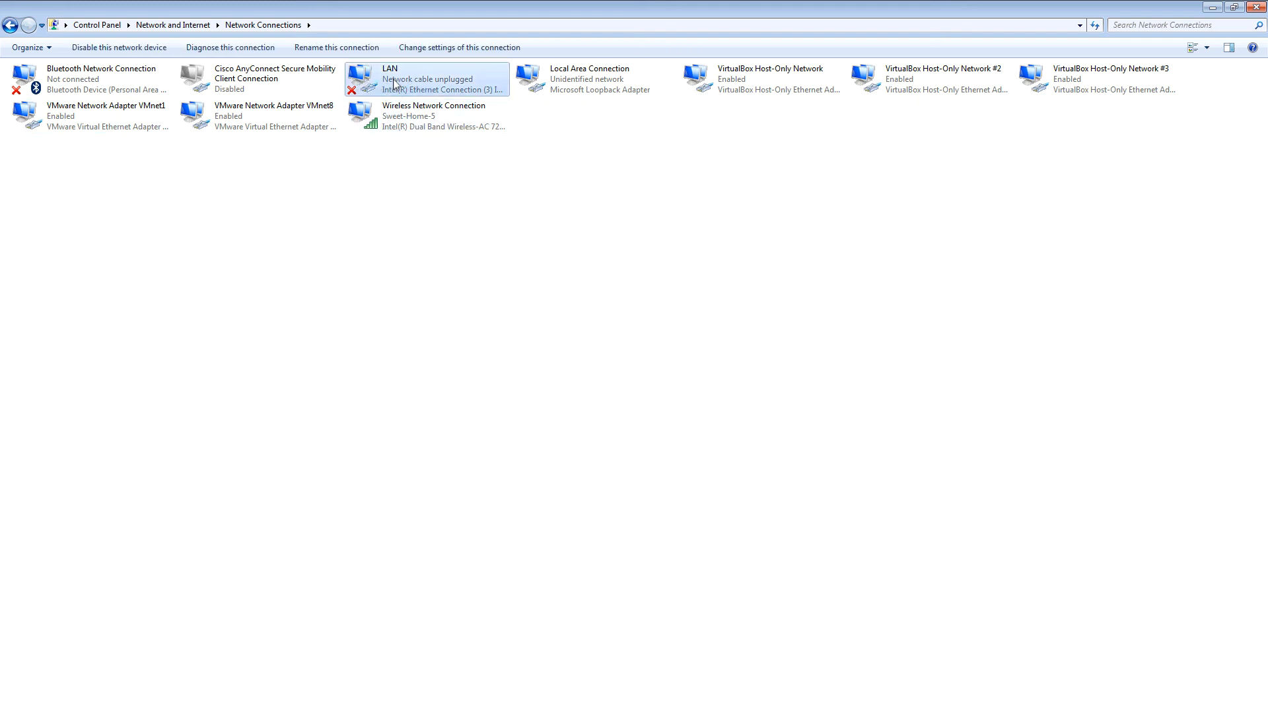
click(406, 122)
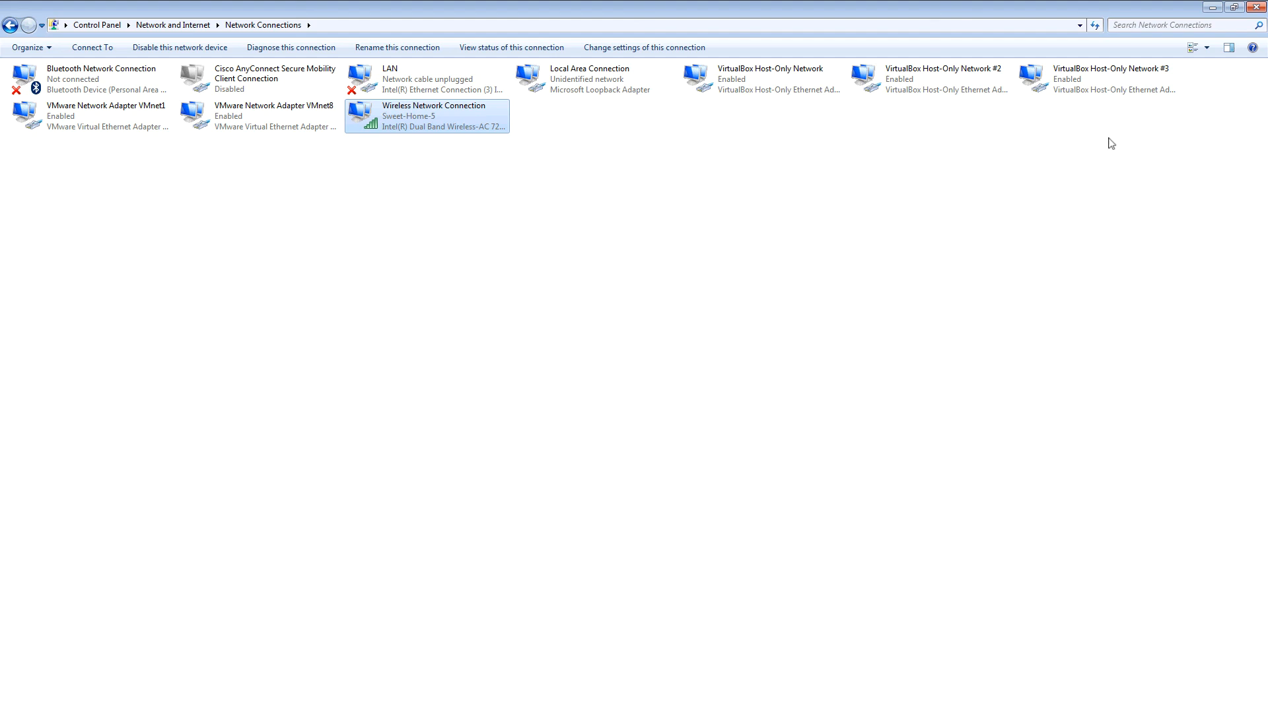
drag(1212, 98, 83, 92)
click(549, 220)
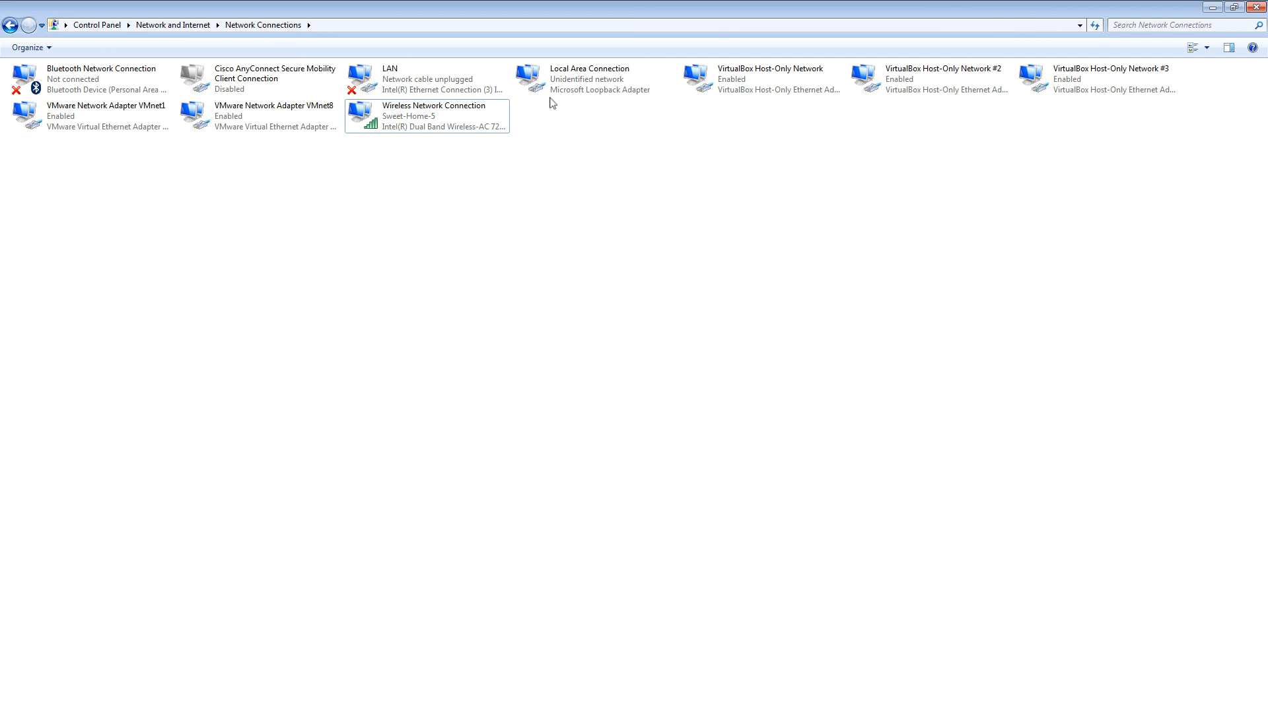
drag(247, 167, 28, 112)
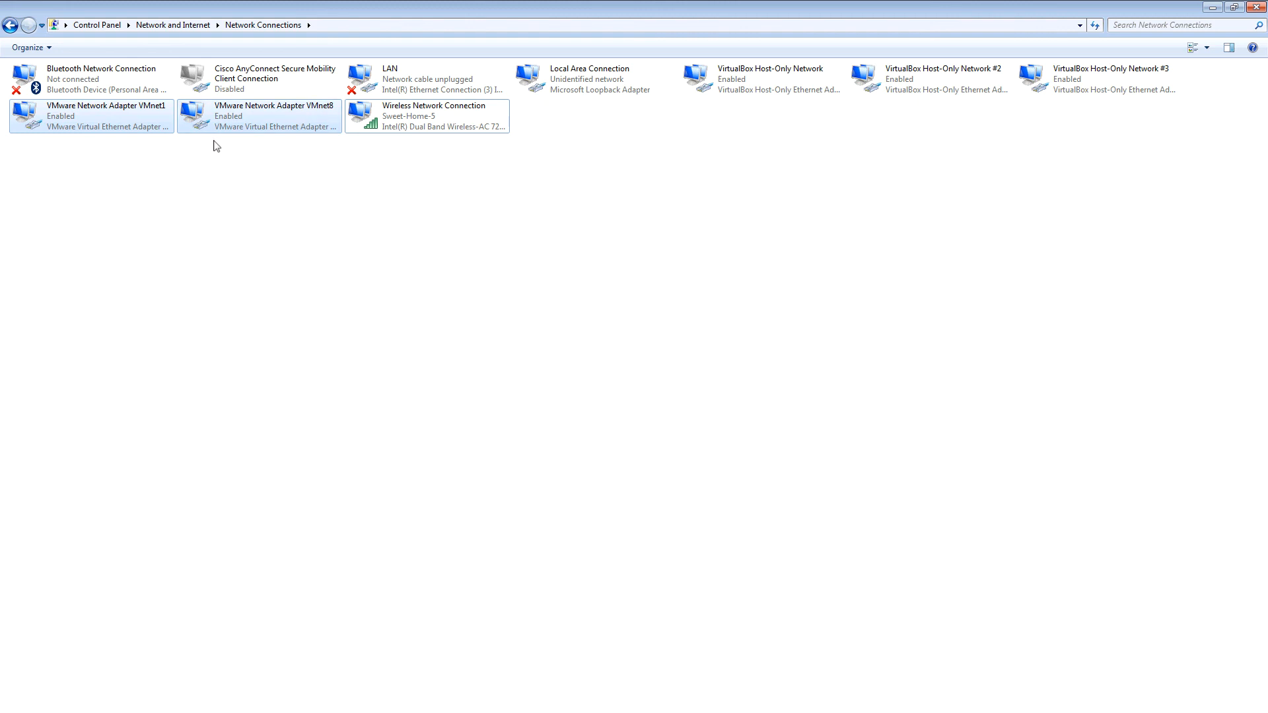